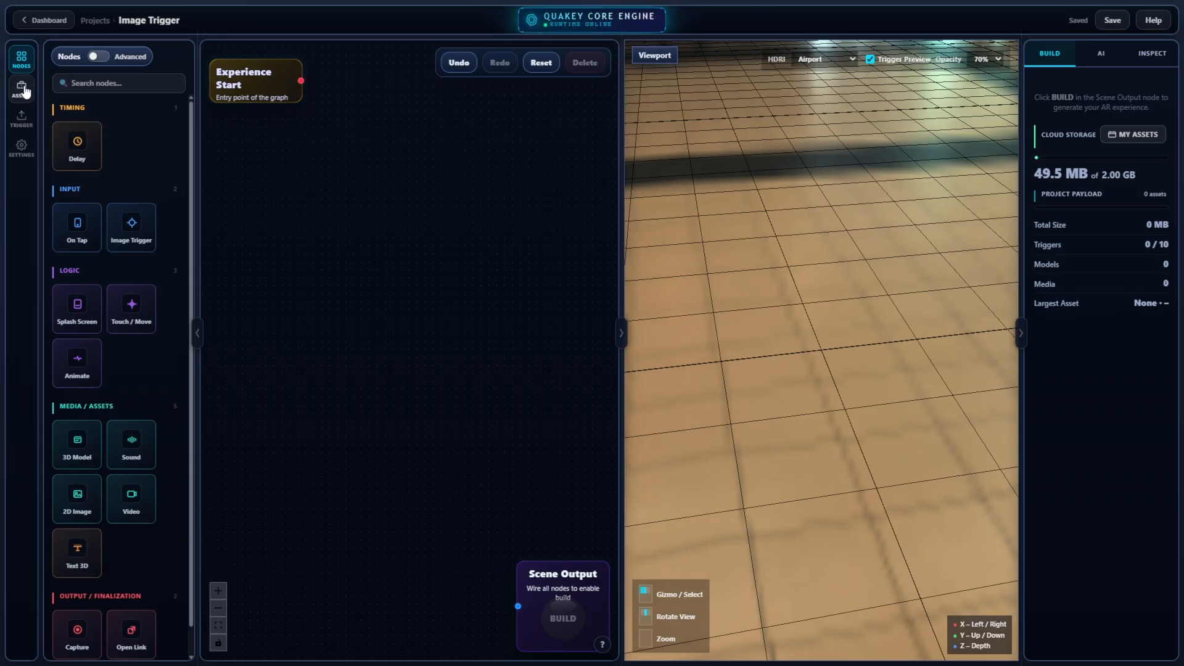
- Start a new flat trigger image and choose NFT NYC Card 2.png from the Quakey XR Example Assets folder
{"action": "left_click", "coordinate": [24, 91]}
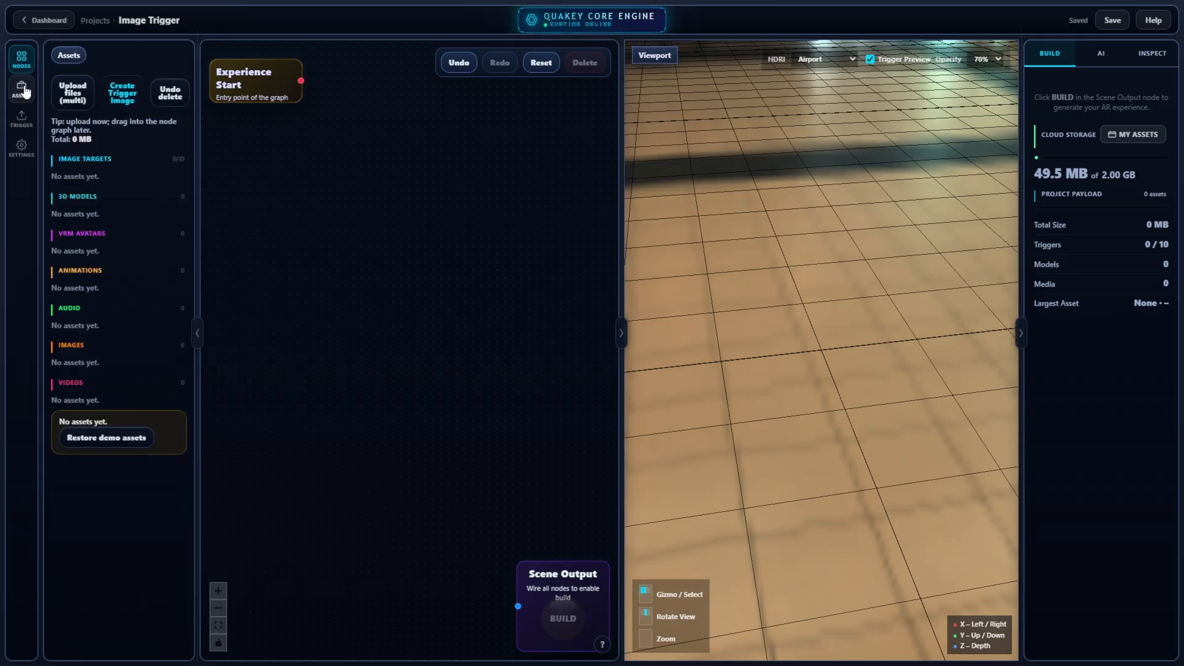
{"action": "left_click", "coordinate": [120, 96]}
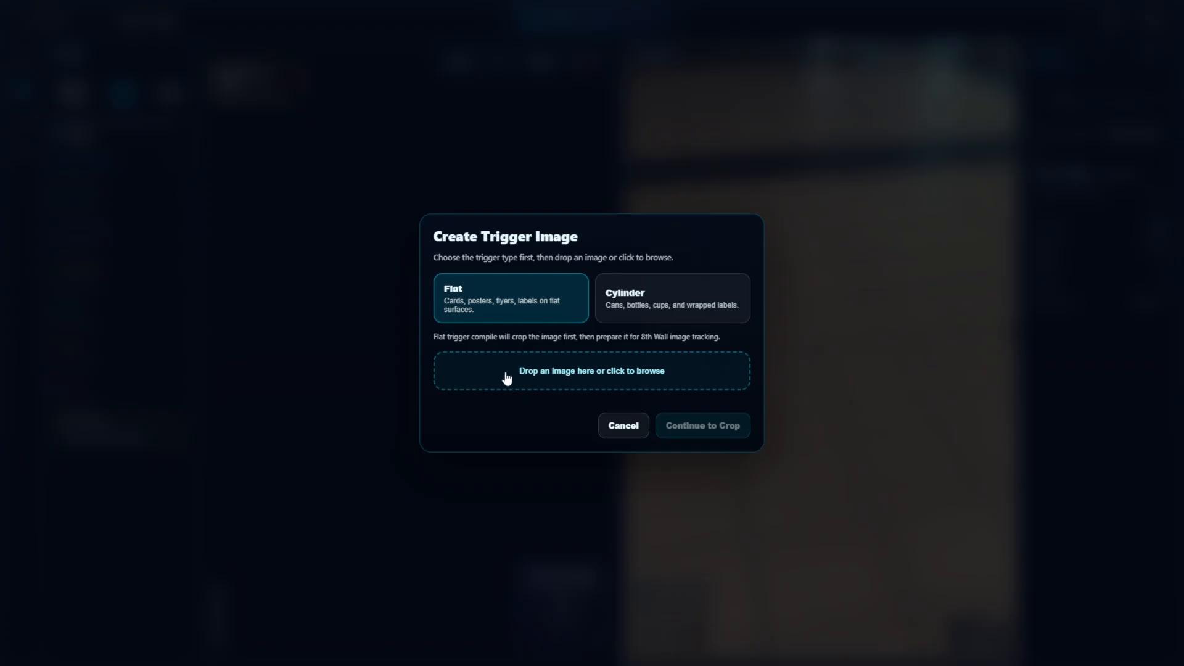
{"action": "left_click", "coordinate": [593, 374]}
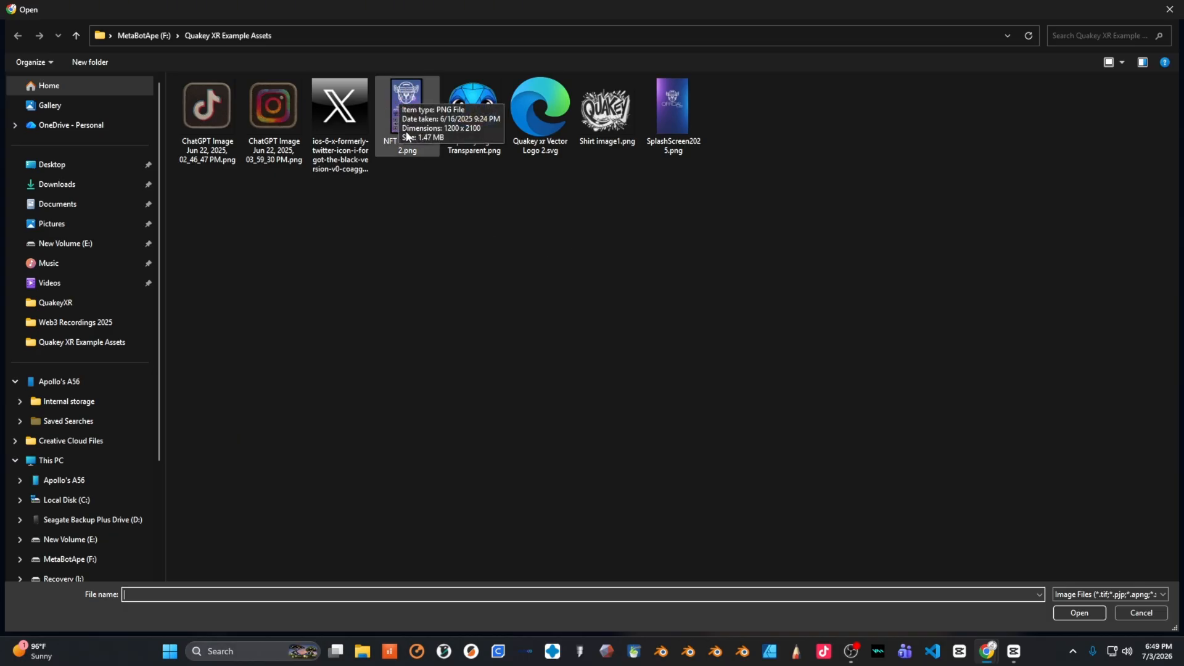
{"action": "double_click", "coordinate": [410, 98]}
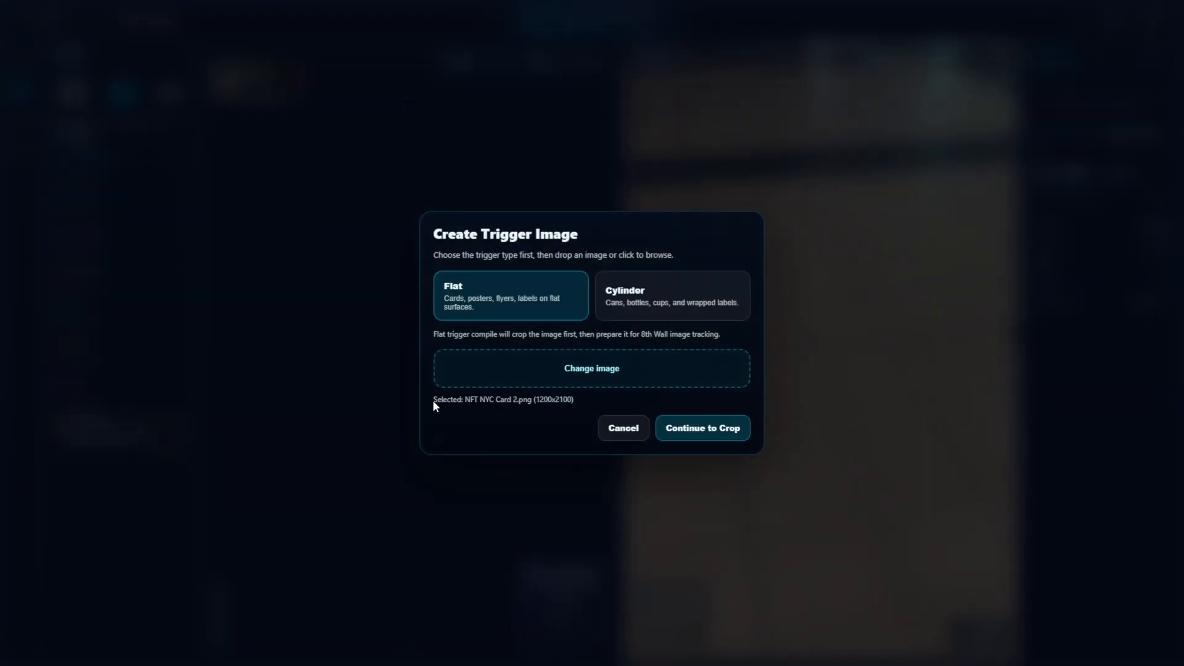
{"action": "left_click_drag", "start_coordinate": [434, 401], "coordinate": [565, 402]}
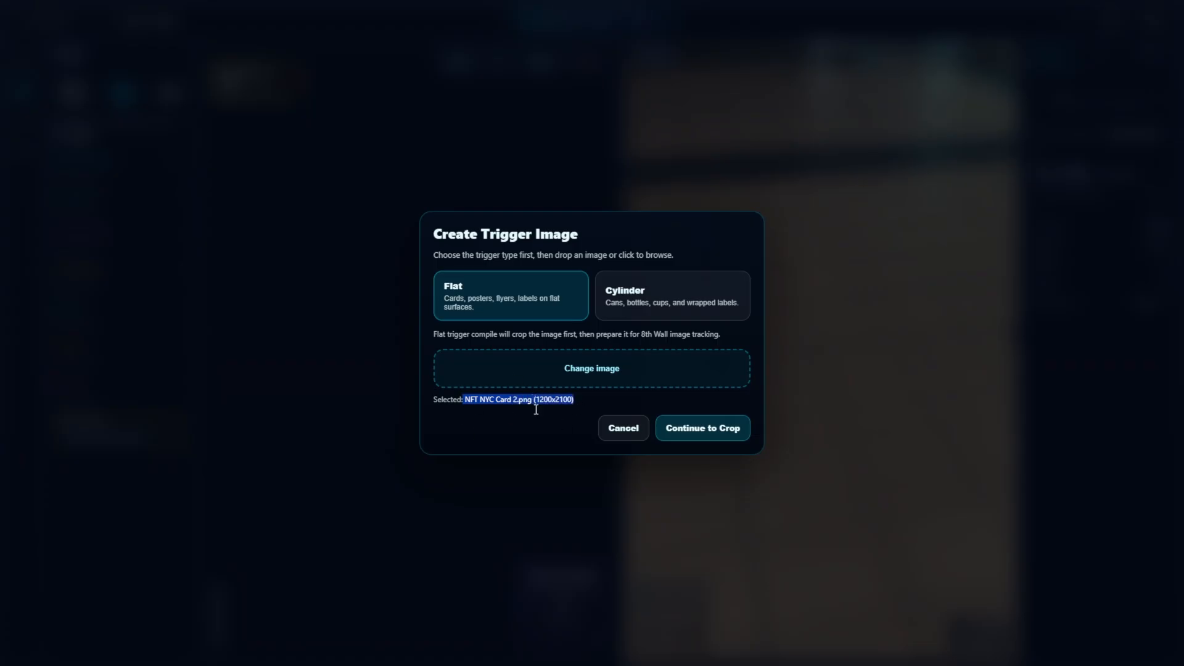
- Crop the trigger image at 112% zoom, Pan X -4% and Pan Y 34%, and compile it
{"action": "left_click", "coordinate": [714, 434]}
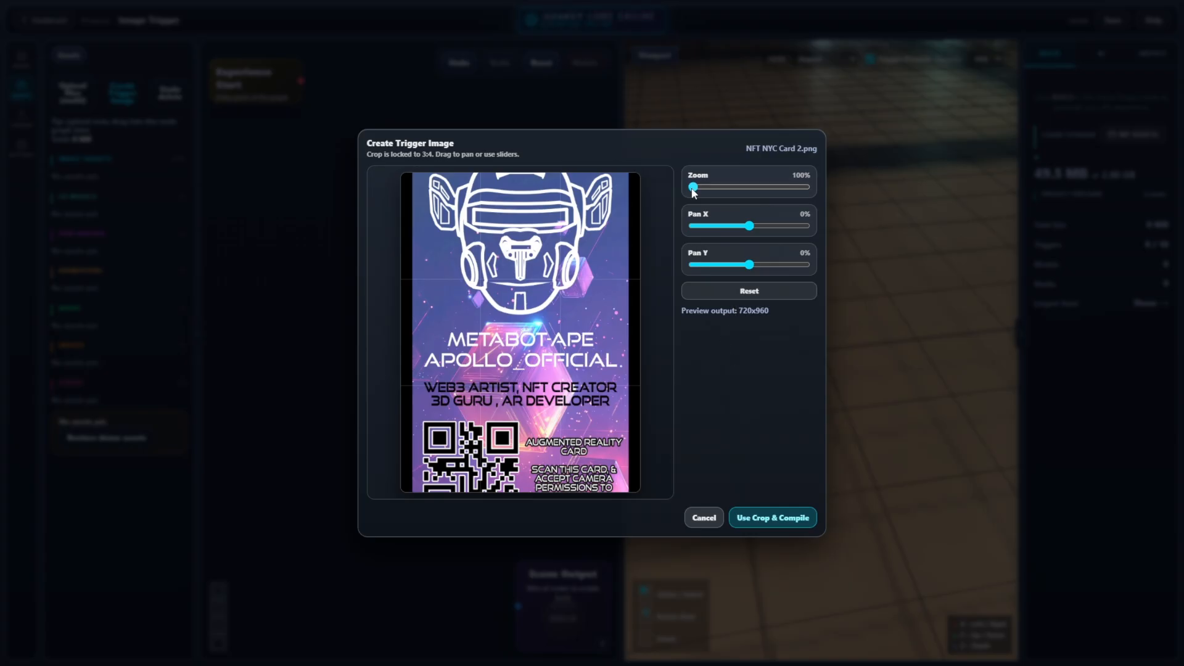
{"action": "left_click_drag", "start_coordinate": [694, 187], "coordinate": [692, 187]}
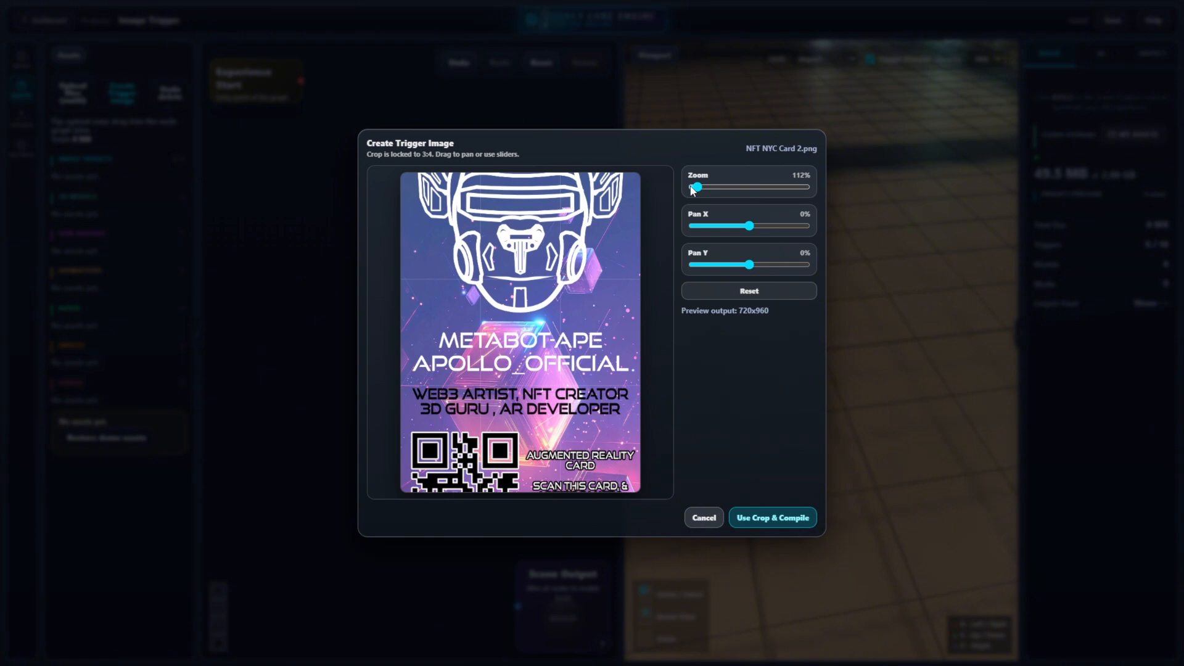
{"action": "left_click_drag", "start_coordinate": [505, 329], "coordinate": [496, 302]}
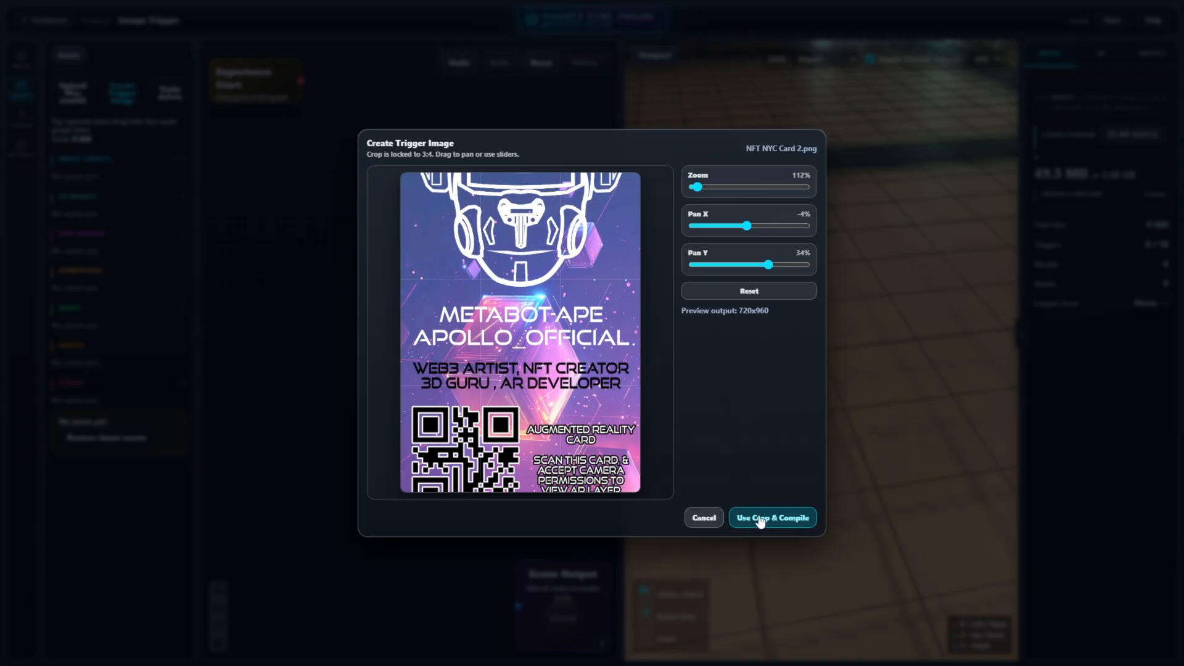
{"action": "left_click", "coordinate": [779, 522]}
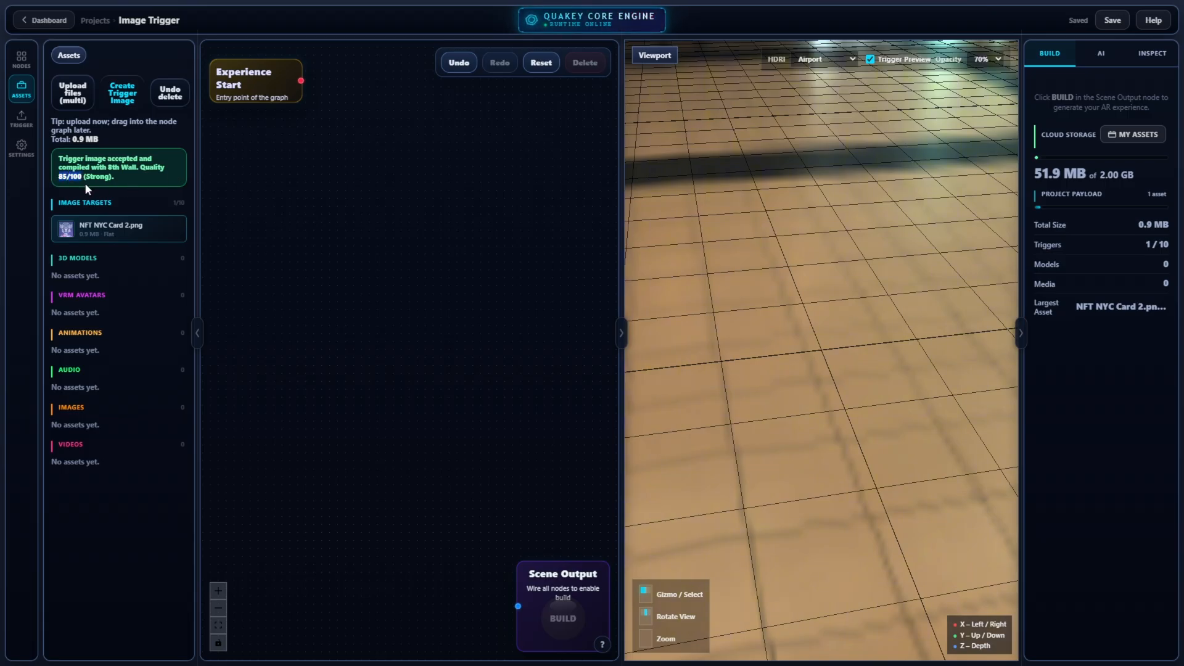
- Check the compiled trigger image's quality rating and the project's trigger usage
{"action": "double_click", "coordinate": [107, 176]}
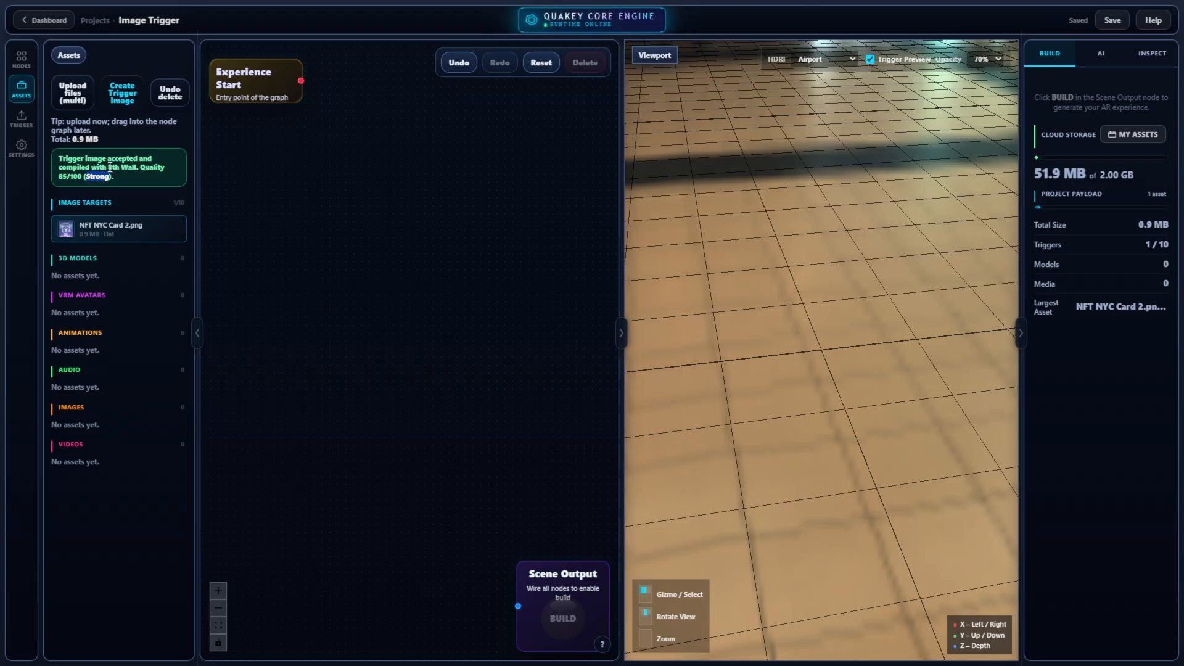
{"action": "left_click_drag", "start_coordinate": [108, 167], "coordinate": [132, 166]}
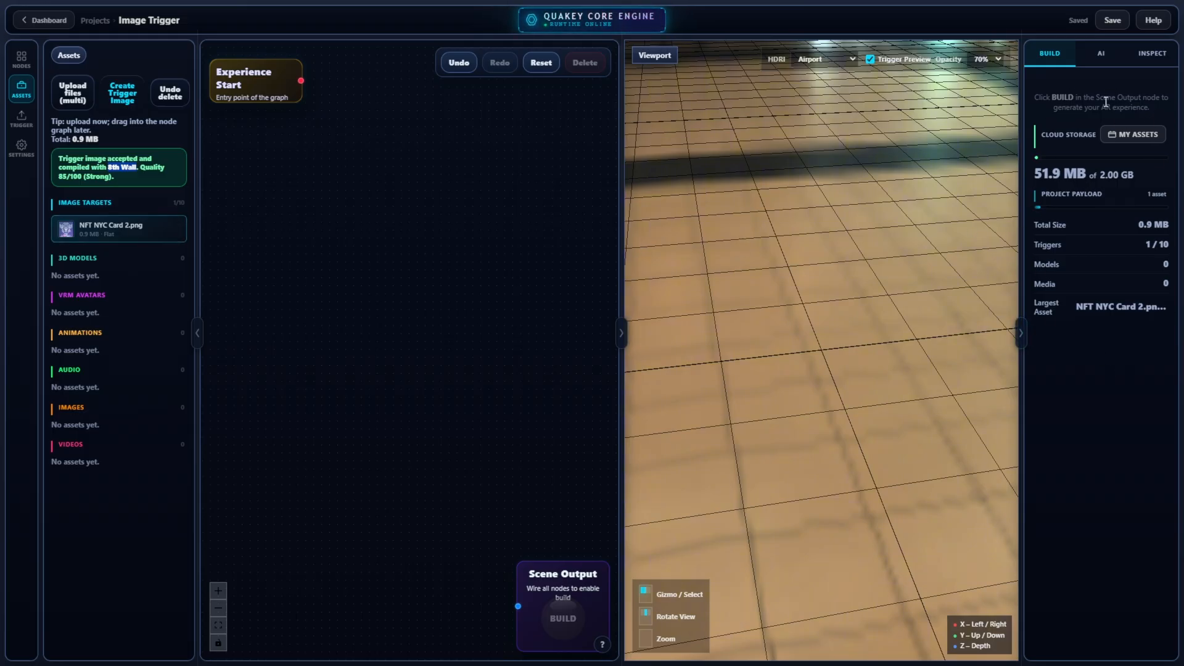
{"action": "left_click_drag", "start_coordinate": [1036, 245], "coordinate": [1061, 244]}
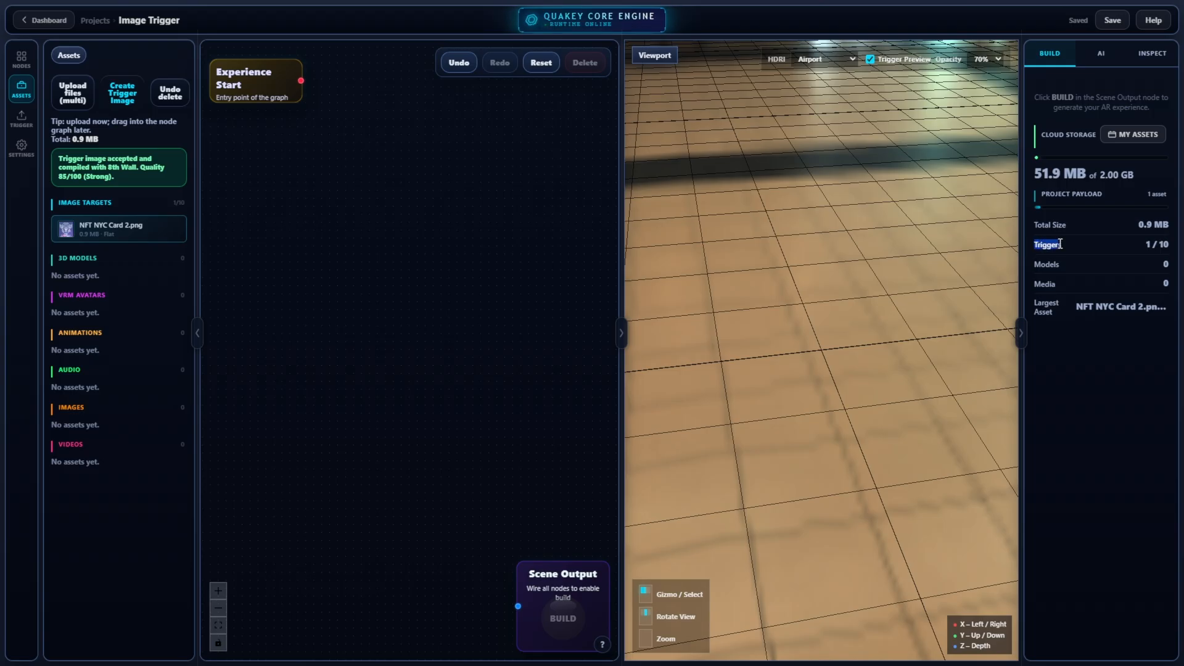
{"action": "left_click_drag", "start_coordinate": [1145, 246], "coordinate": [1174, 249]}
{"action": "left_click", "coordinate": [182, 203]}
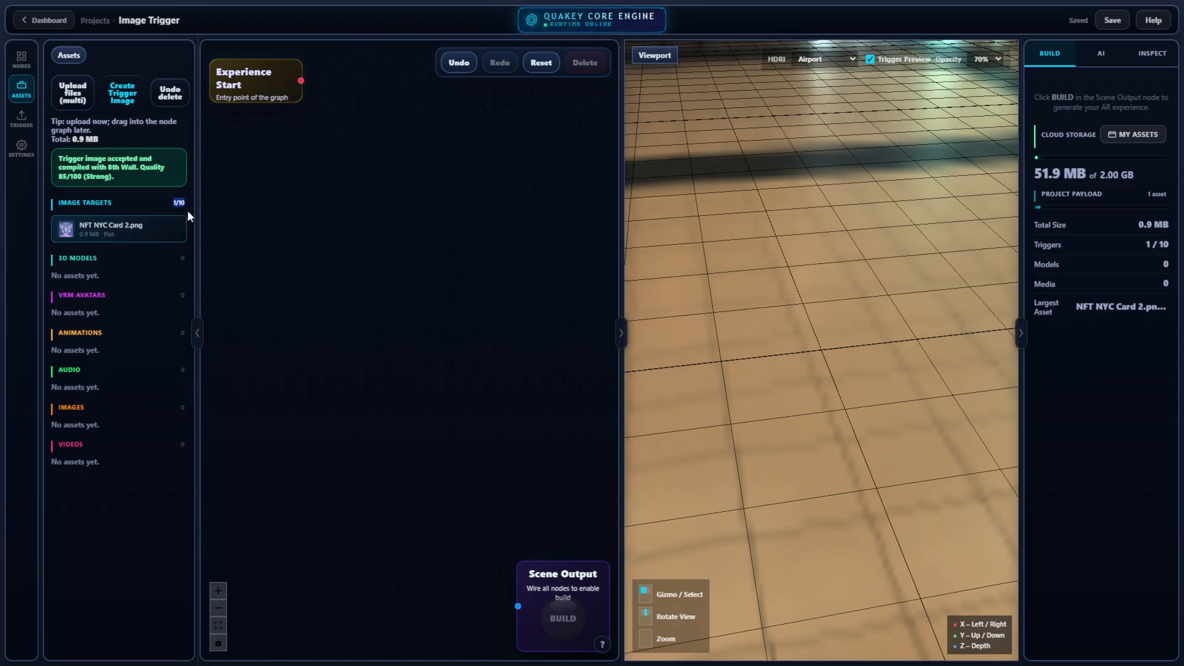
- Add the NFT NYC Card 2.png image target to the node graph and position its node below Experience Start
{"action": "mouse_move", "coordinate": [115, 236]}
{"action": "left_click_drag", "start_coordinate": [102, 239], "coordinate": [331, 194]}
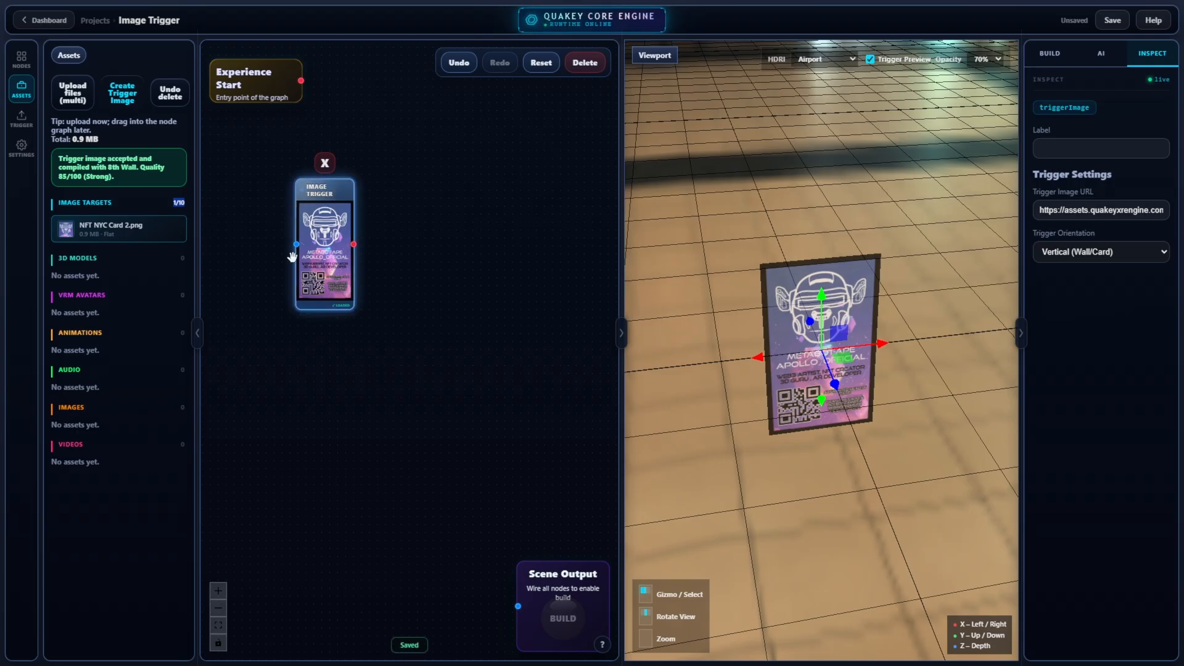
{"action": "left_click_drag", "start_coordinate": [342, 298], "coordinate": [328, 298]}
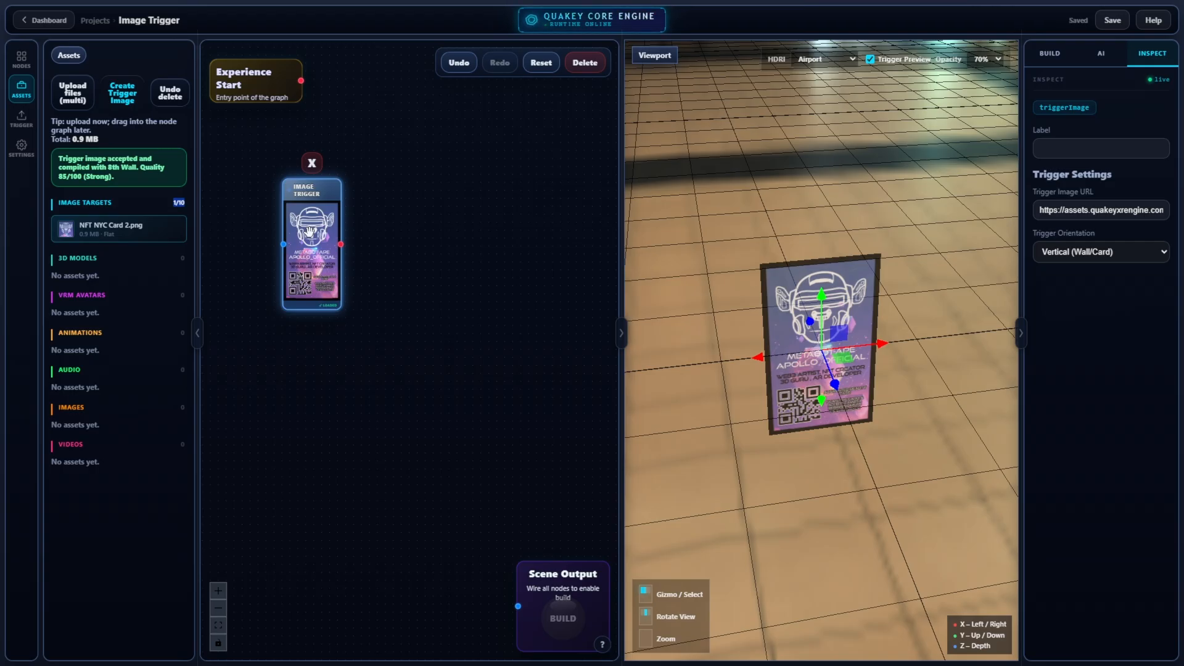
{"action": "mouse_move", "coordinate": [309, 232]}
{"action": "left_mouse_down"}
{"action": "mouse_move", "coordinate": [273, 233]}
{"action": "mouse_move", "coordinate": [297, 264]}
{"action": "mouse_move", "coordinate": [300, 223]}
{"action": "left_mouse_up"}
{"action": "left_click_drag", "start_coordinate": [314, 184], "coordinate": [331, 200]}
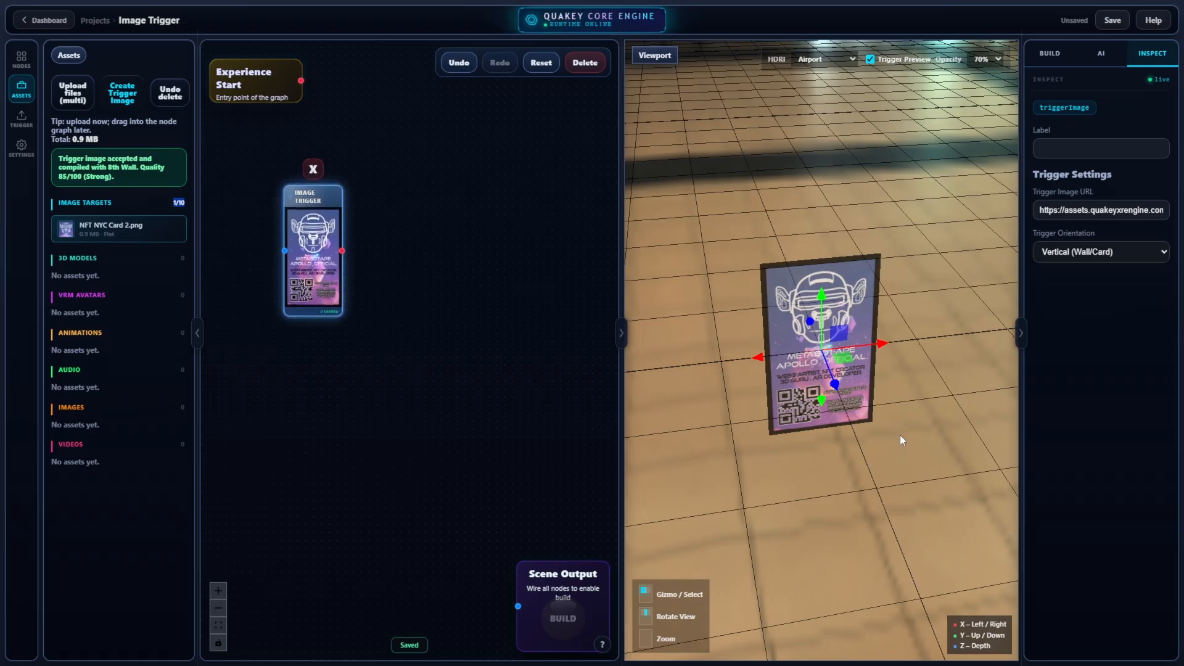
- Examine the trigger card preview in the 3D viewport from several angles
{"action": "left_click_drag", "start_coordinate": [900, 435], "coordinate": [736, 446]}
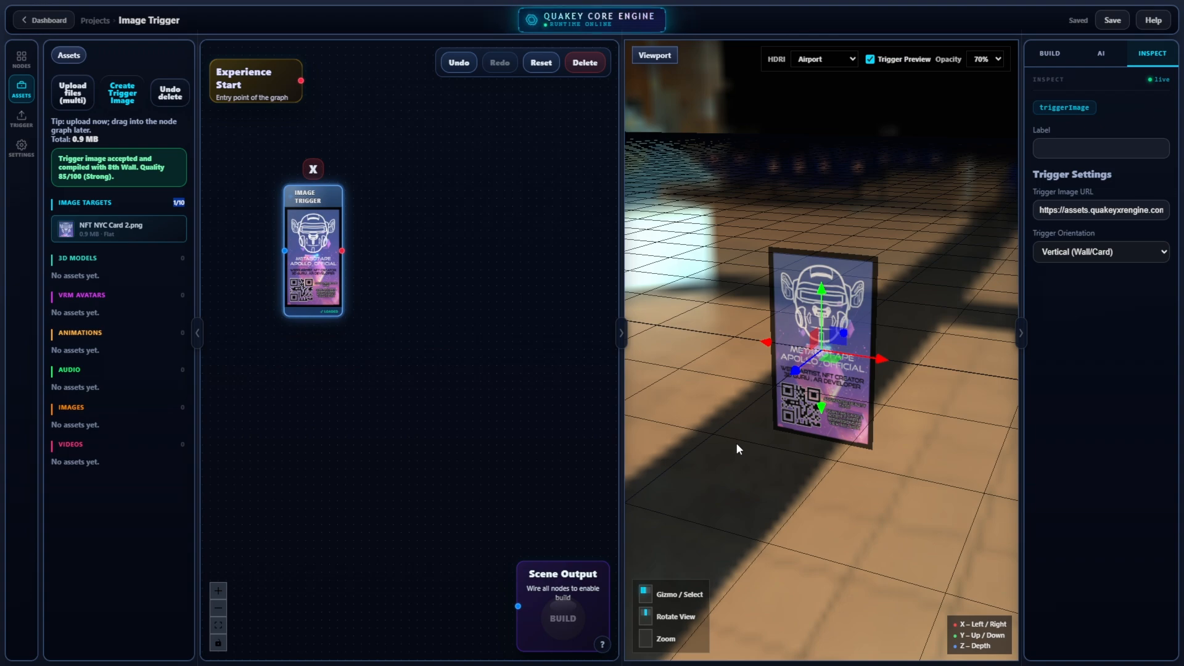
{"action": "left_click_drag", "start_coordinate": [737, 443], "coordinate": [800, 436]}
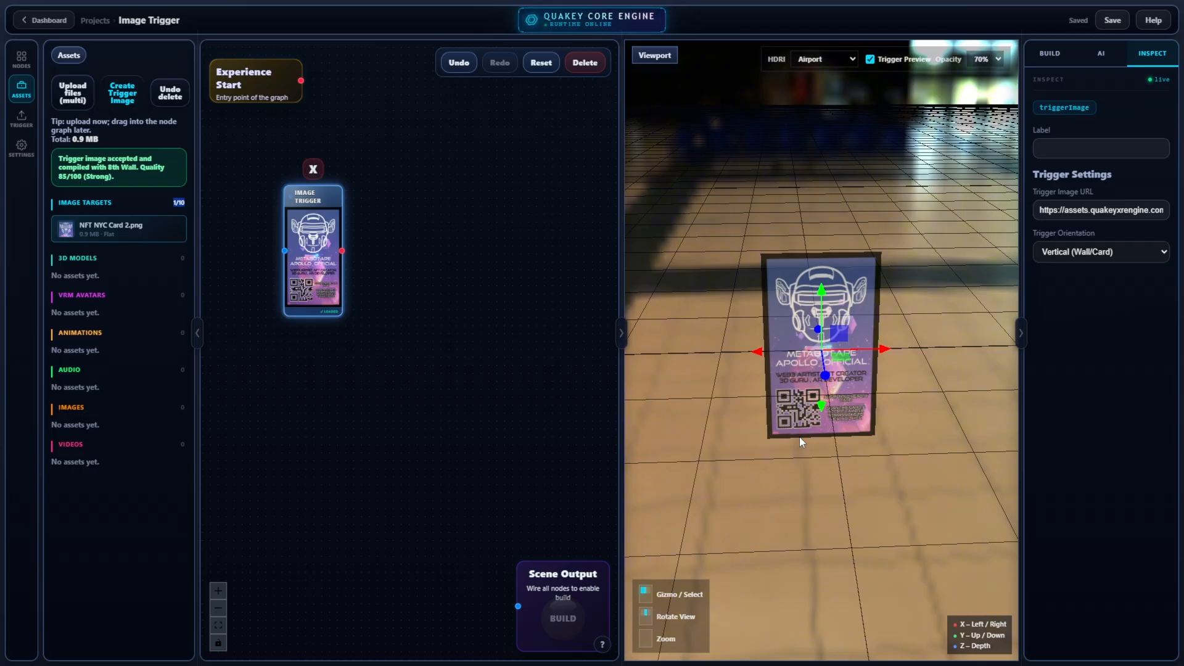
{"action": "middle_click_drag", "start_coordinate": [821, 407], "coordinate": [797, 321]}
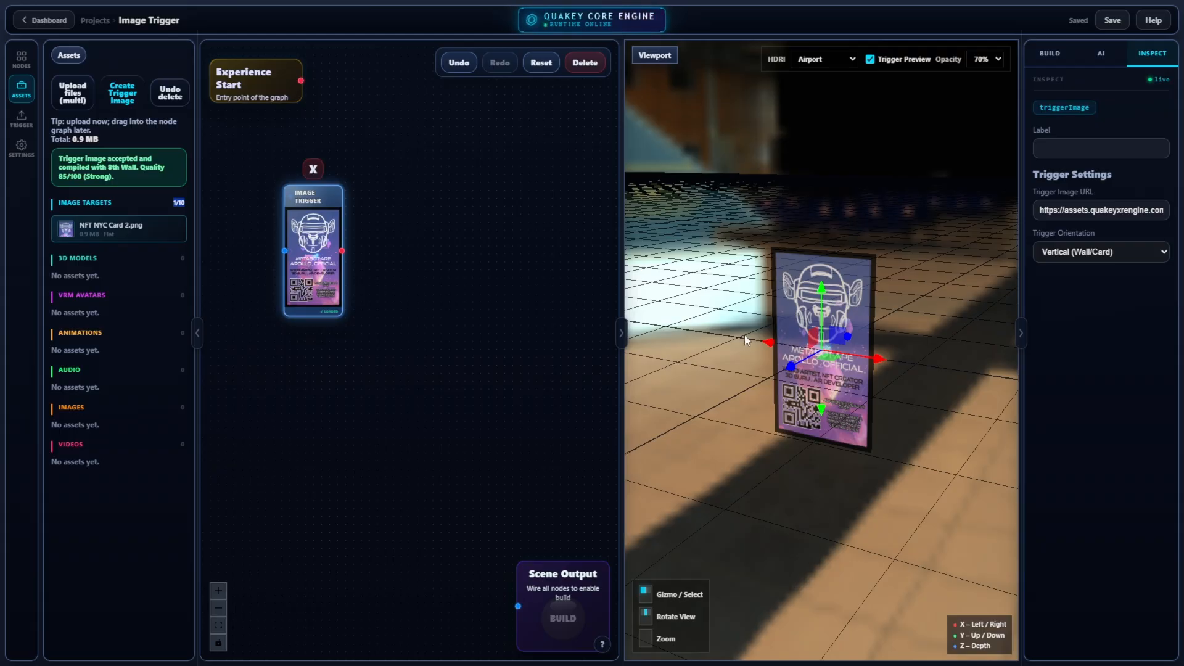
{"action": "middle_click_drag", "start_coordinate": [745, 335], "coordinate": [793, 382]}
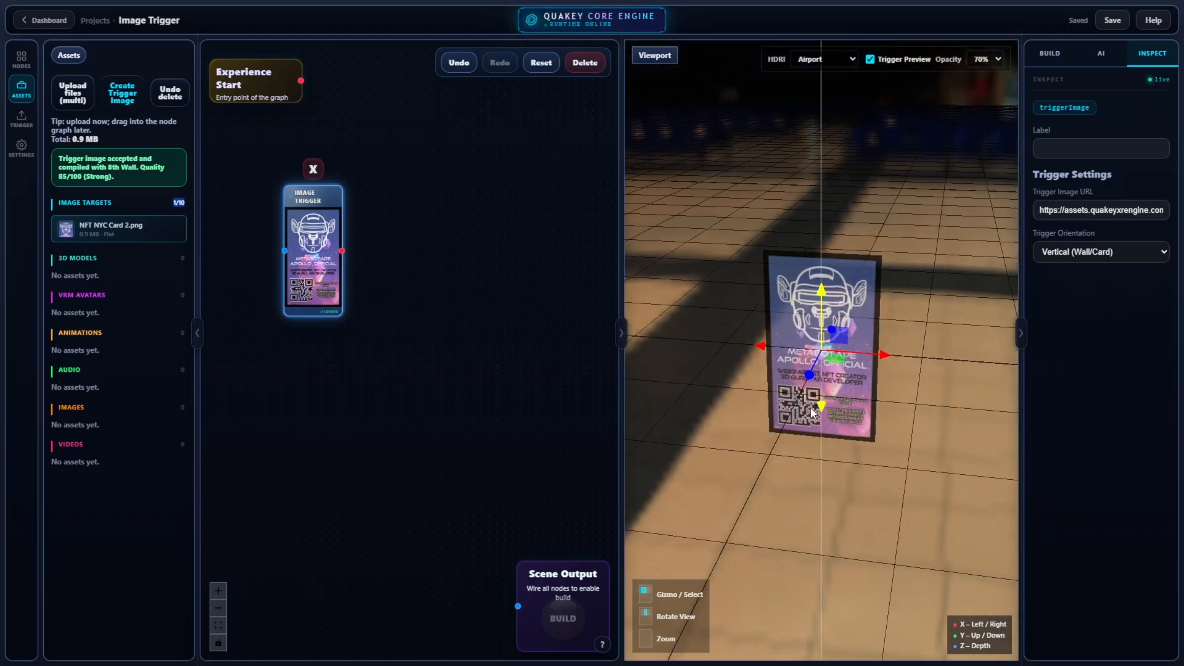
{"action": "middle_click_drag", "start_coordinate": [795, 172], "coordinate": [786, 384]}
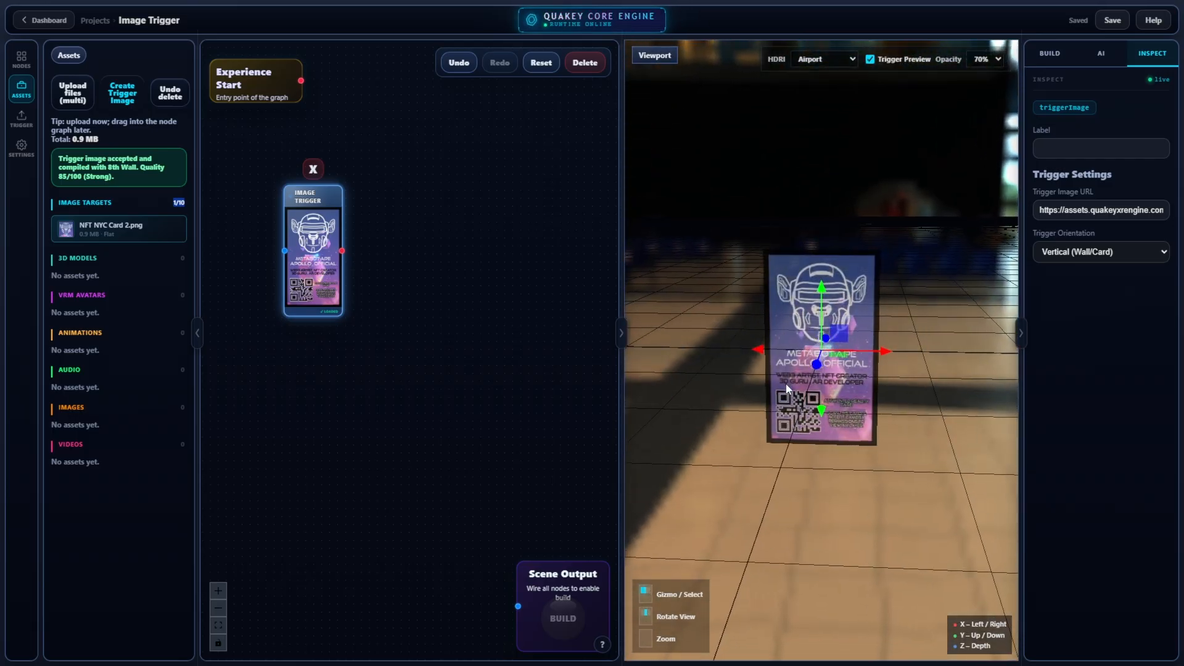
- Connect the Experience Start output to the Image Trigger input and arrange the trigger node directly below Experience Start
{"action": "left_click_drag", "start_coordinate": [308, 204], "coordinate": [362, 148]}
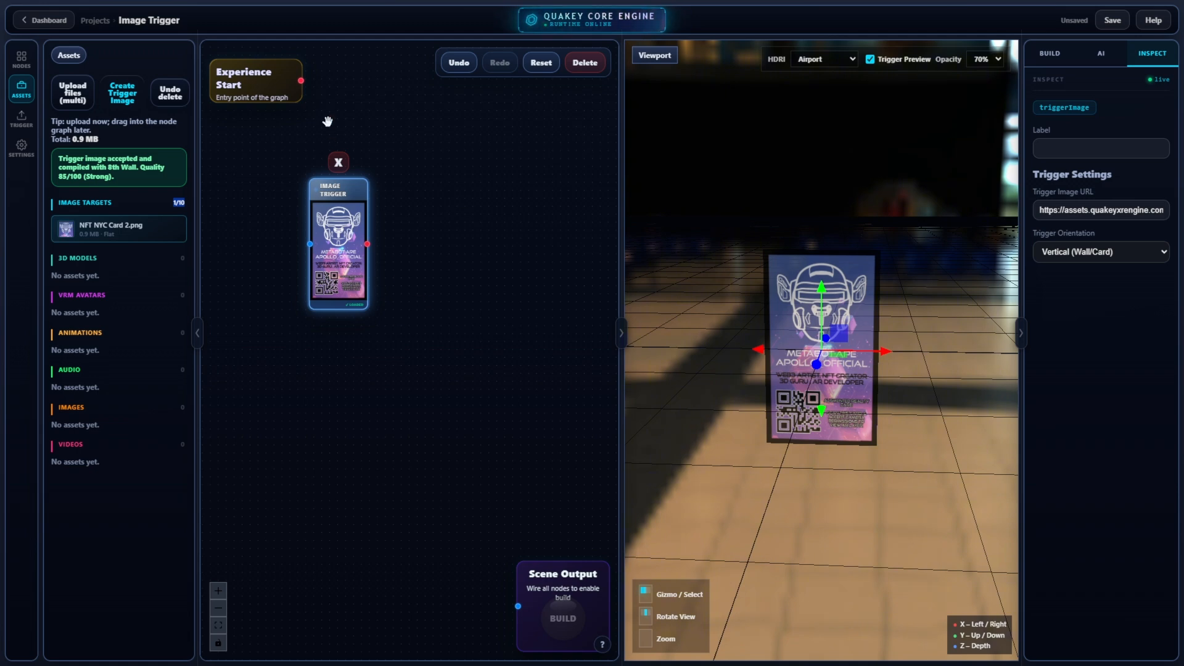
{"action": "left_click_drag", "start_coordinate": [301, 79], "coordinate": [309, 271]}
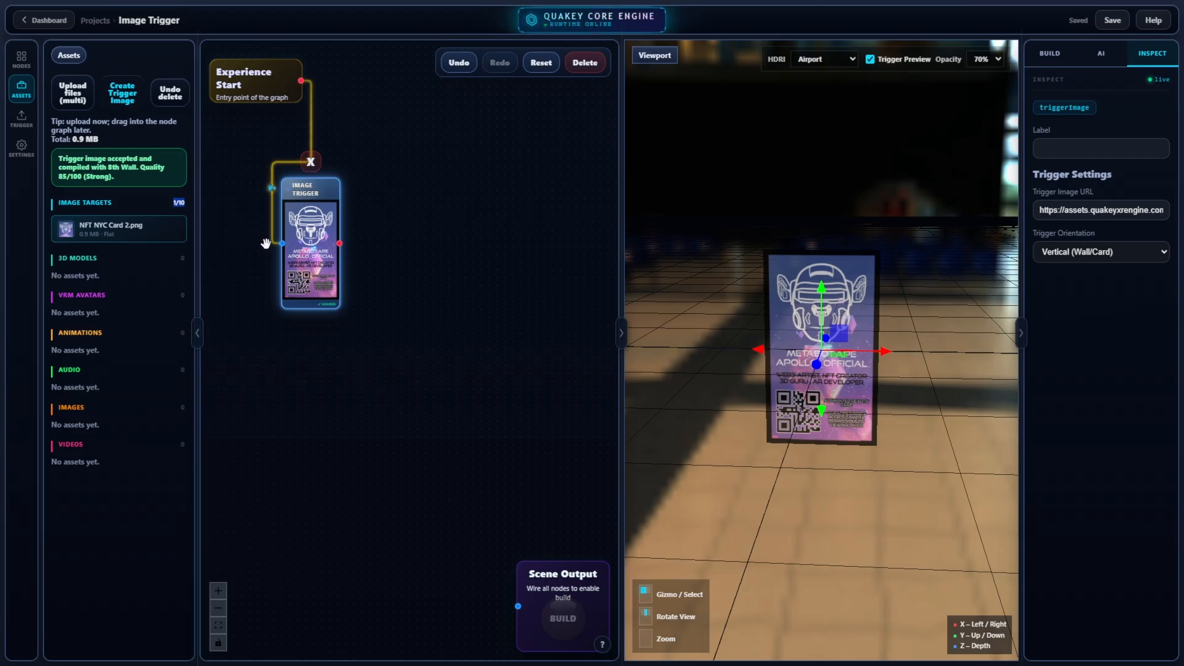
{"action": "left_click_drag", "start_coordinate": [308, 189], "coordinate": [311, 190]}
{"action": "left_click", "coordinate": [310, 190]}
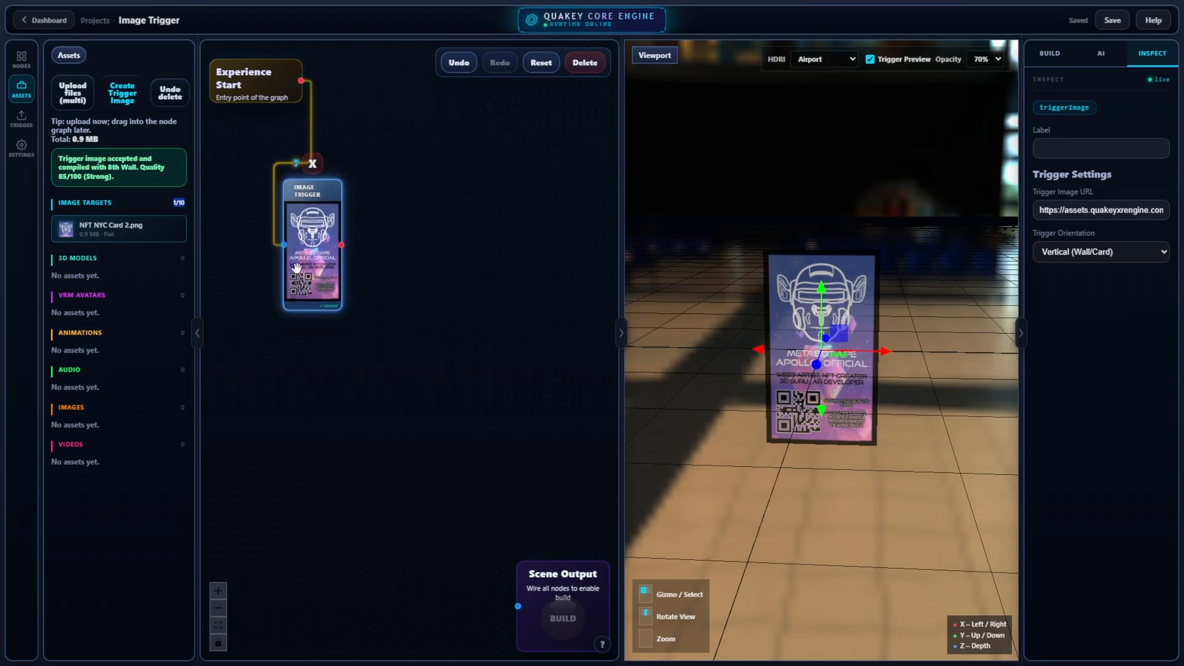
{"action": "left_click_drag", "start_coordinate": [313, 264], "coordinate": [309, 265]}
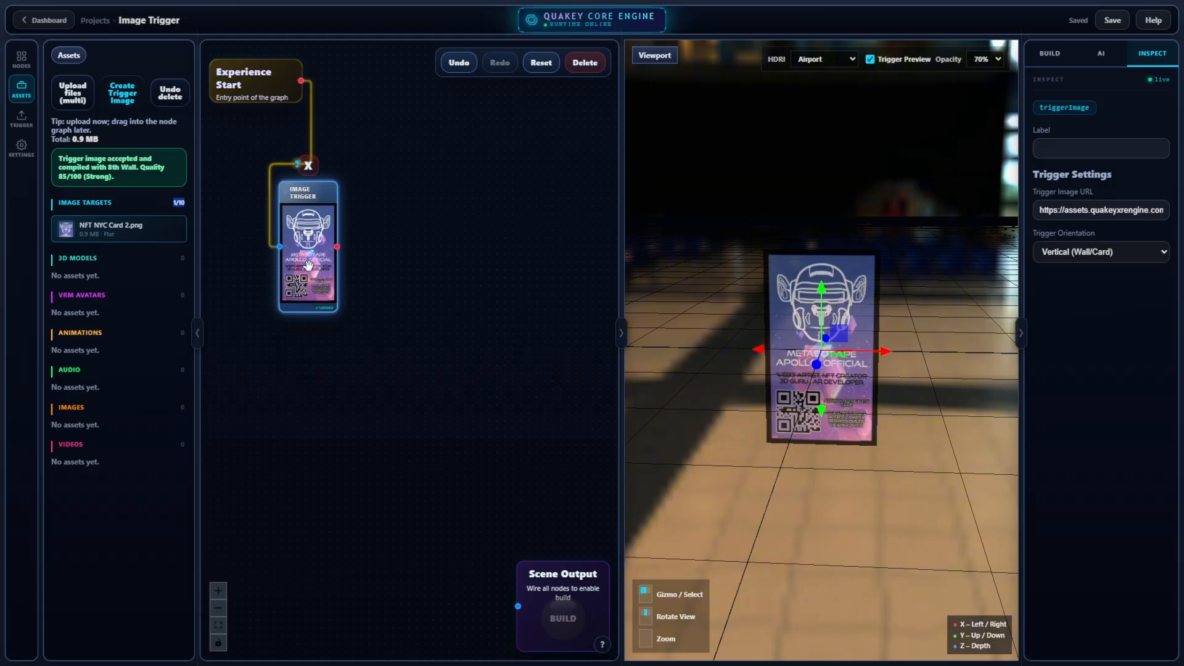
{"action": "left_click_drag", "start_coordinate": [337, 247], "coordinate": [410, 303]}
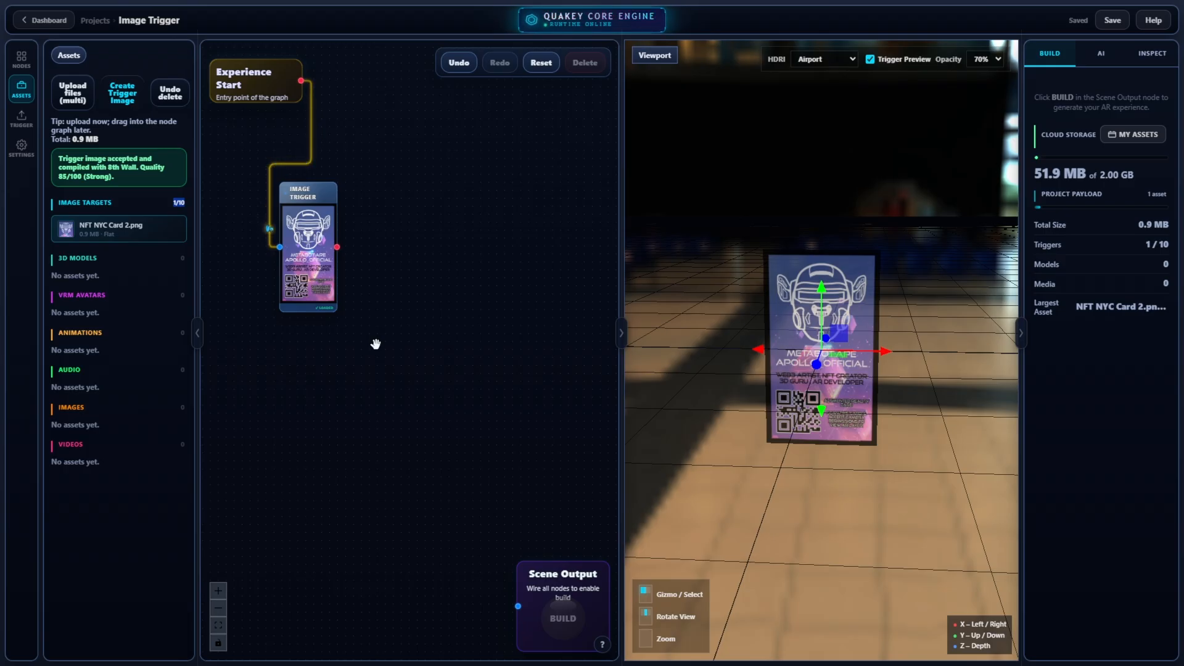
{"action": "left_click", "coordinate": [304, 196]}
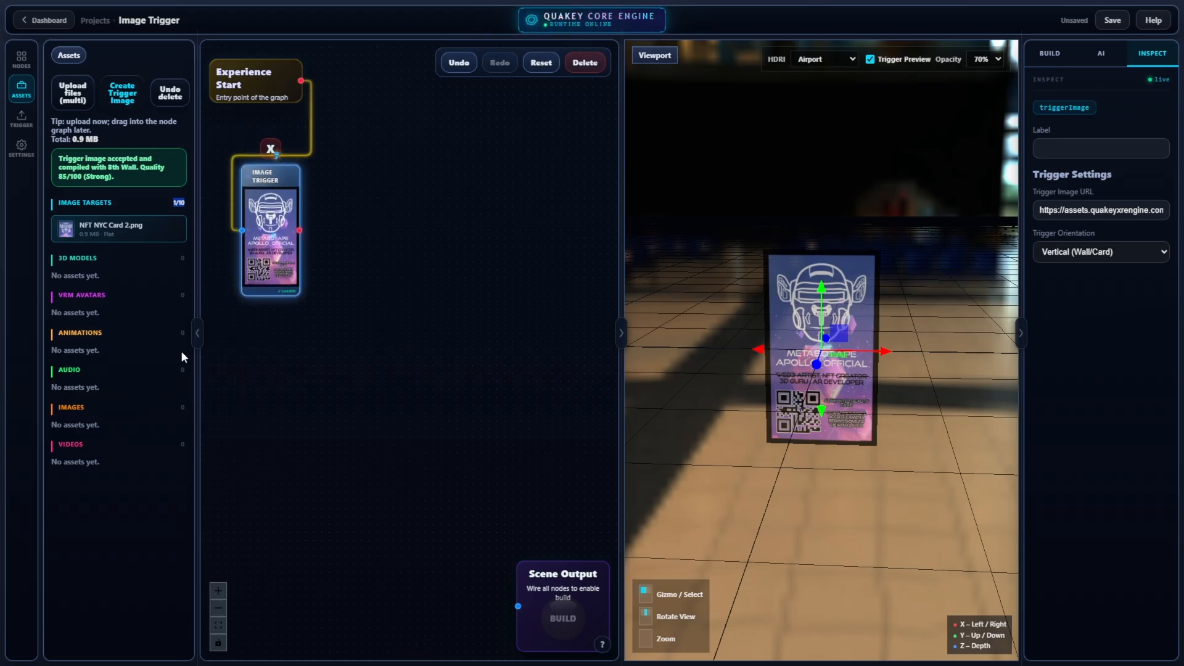
{"action": "left_click_drag", "start_coordinate": [338, 232], "coordinate": [220, 413]}
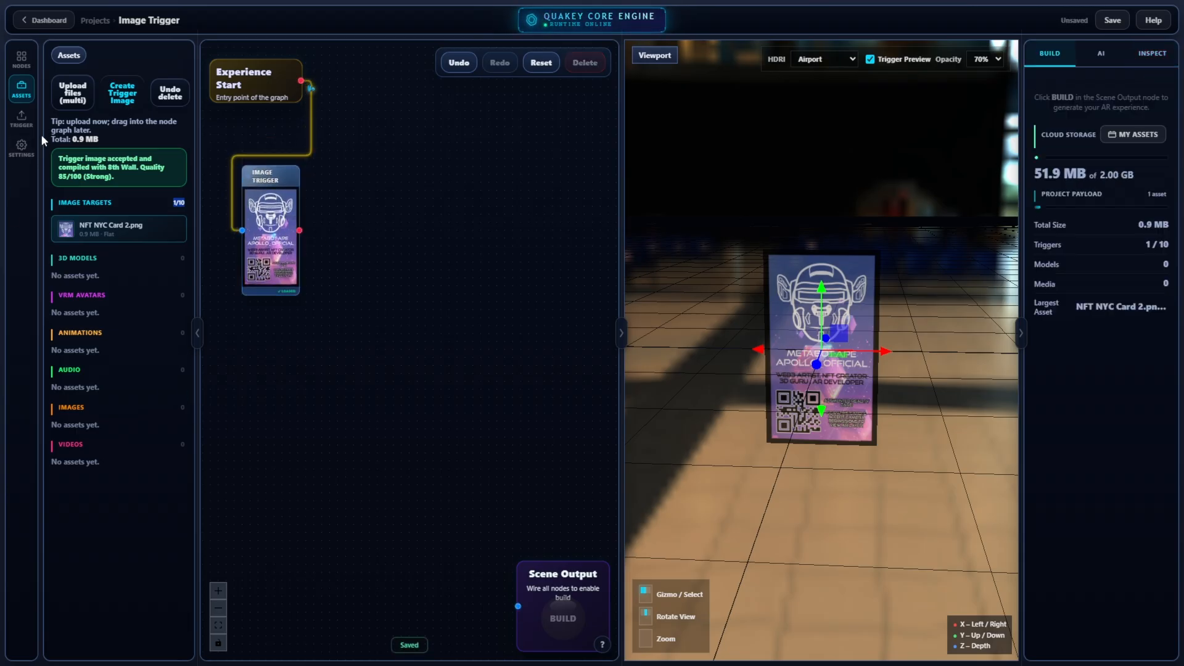
- Upload ARCardVid2.mp4 and place it in the node graph as a video node to the lower right of the Image Trigger
{"action": "left_click", "coordinate": [72, 97]}
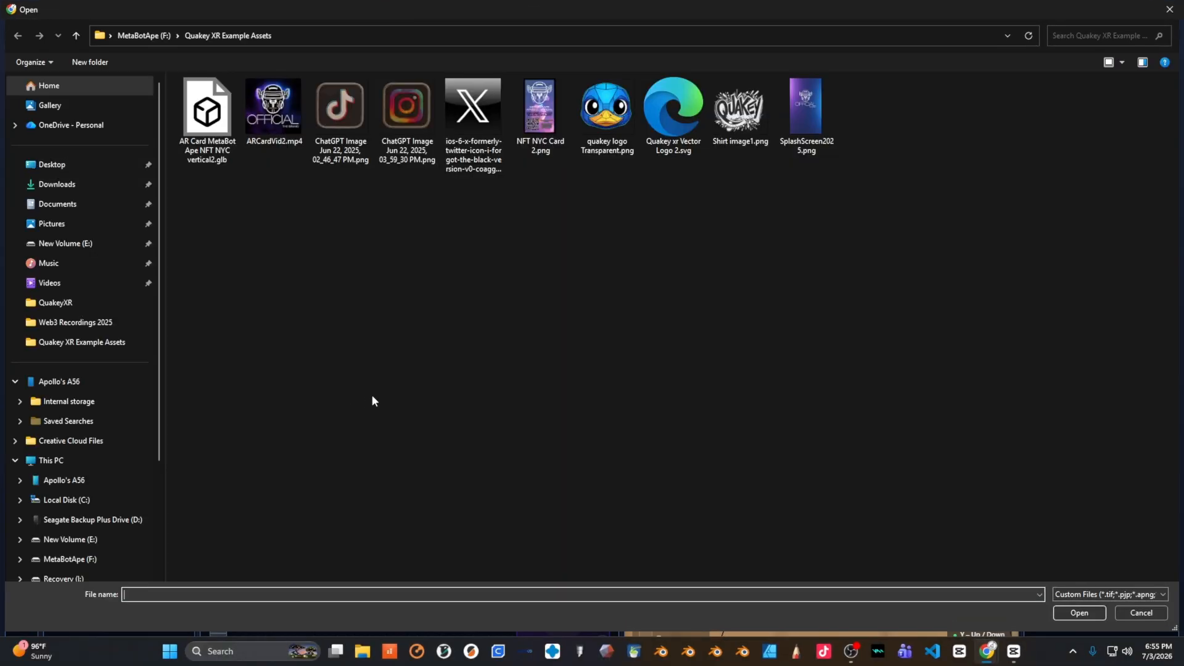
{"action": "double_click", "coordinate": [272, 99]}
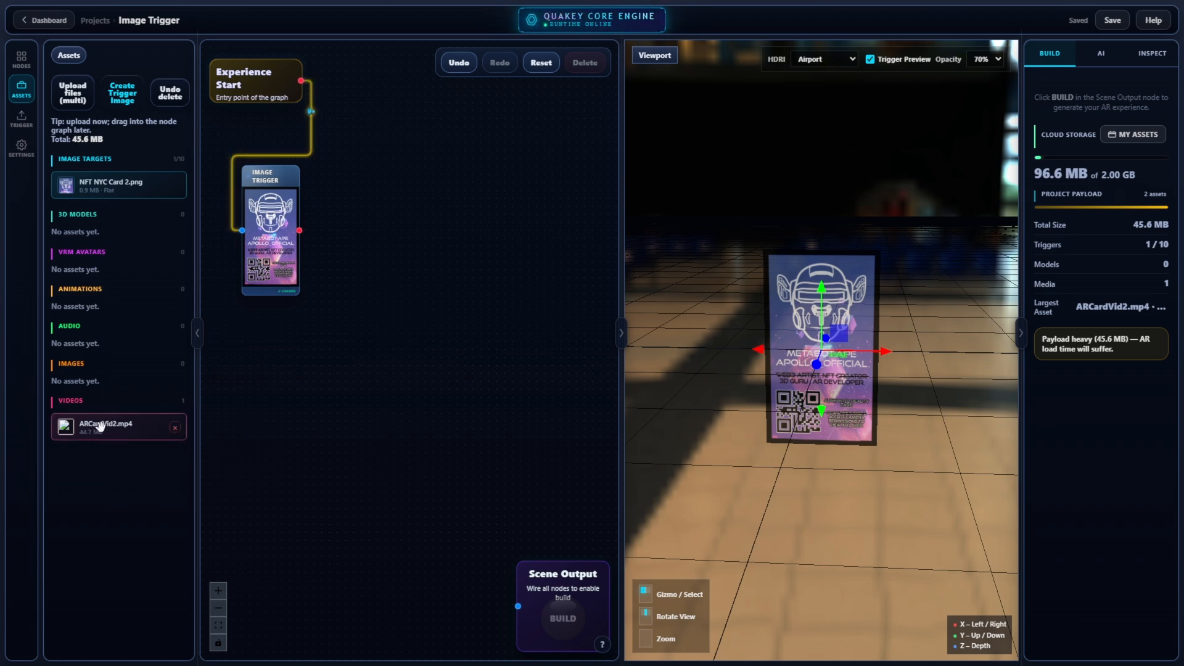
{"action": "left_click_drag", "start_coordinate": [100, 425], "coordinate": [379, 280]}
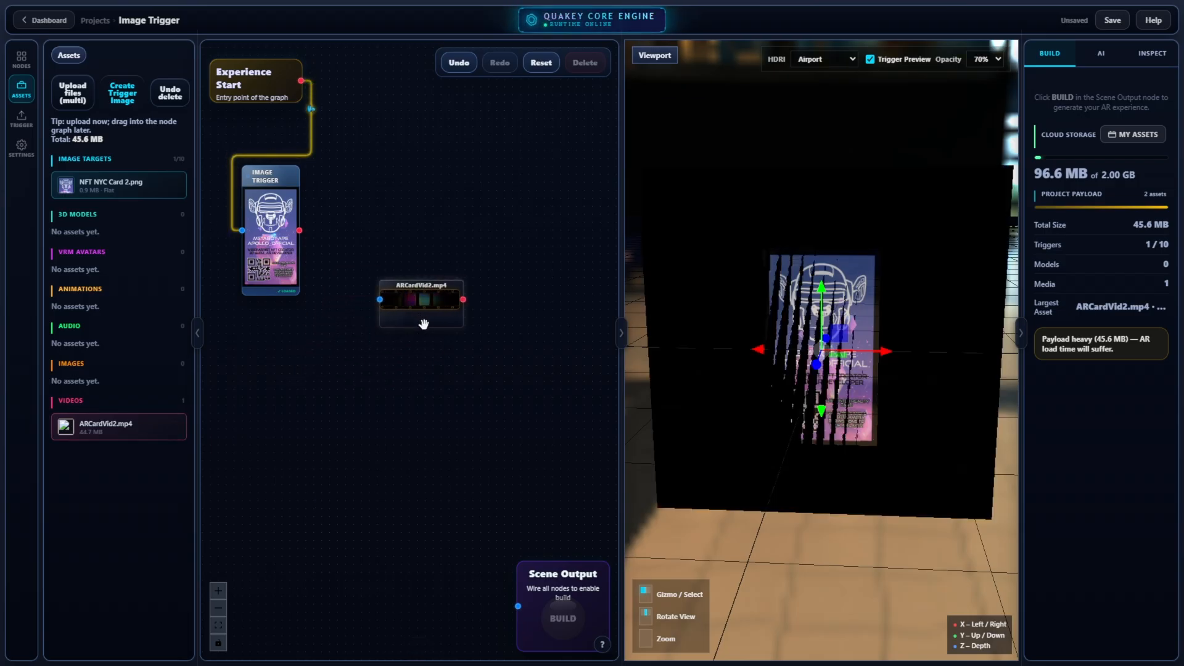
{"action": "scroll", "coordinate": [413, 344], "scroll_direction": "up", "scroll_amount": 2}
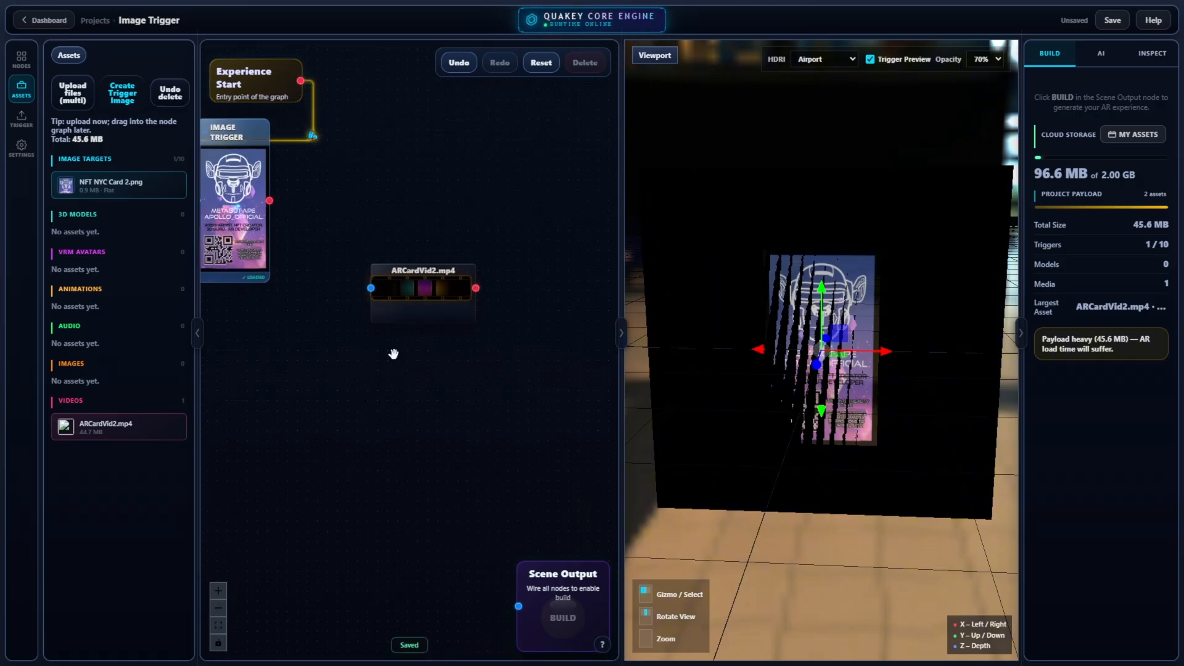
{"action": "left_click_drag", "start_coordinate": [429, 317], "coordinate": [375, 349]}
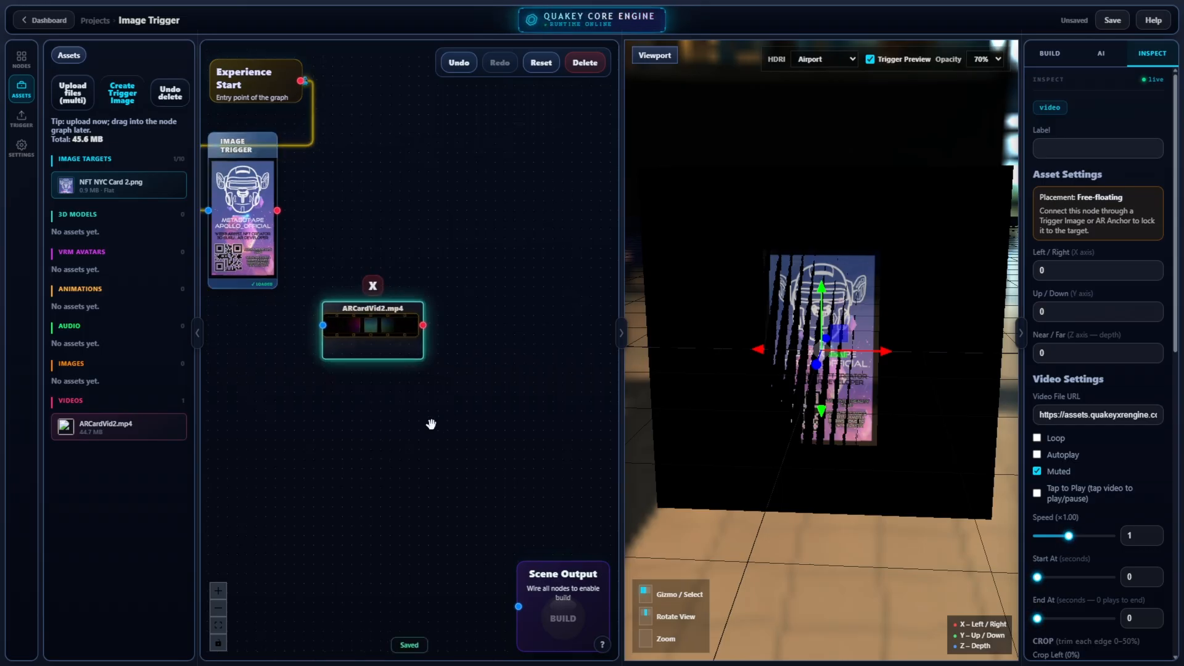
{"action": "scroll", "coordinate": [433, 423], "scroll_direction": "down", "scroll_amount": 4}
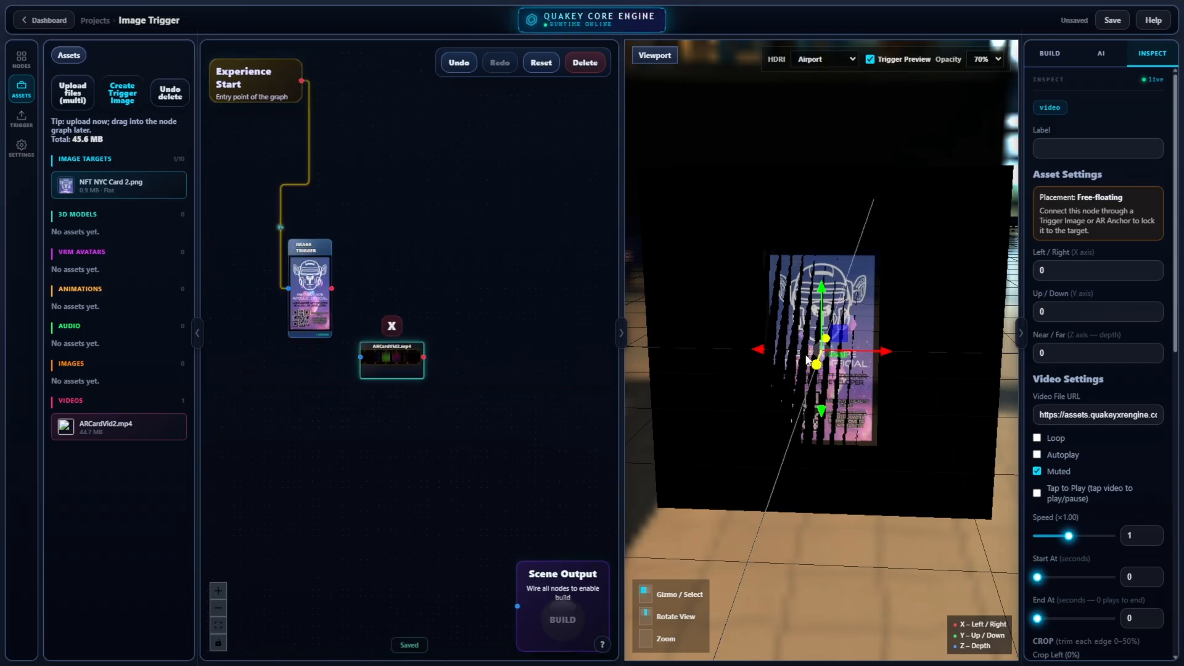
{"action": "mouse_move", "coordinate": [778, 380]}
{"action": "middle_mouse_down"}
{"action": "mouse_move", "coordinate": [810, 379]}
{"action": "mouse_move", "coordinate": [761, 384]}
{"action": "mouse_move", "coordinate": [792, 397]}
{"action": "mouse_move", "coordinate": [758, 398]}
{"action": "mouse_move", "coordinate": [815, 351]}
{"action": "mouse_move", "coordinate": [788, 398]}
{"action": "middle_mouse_up"}
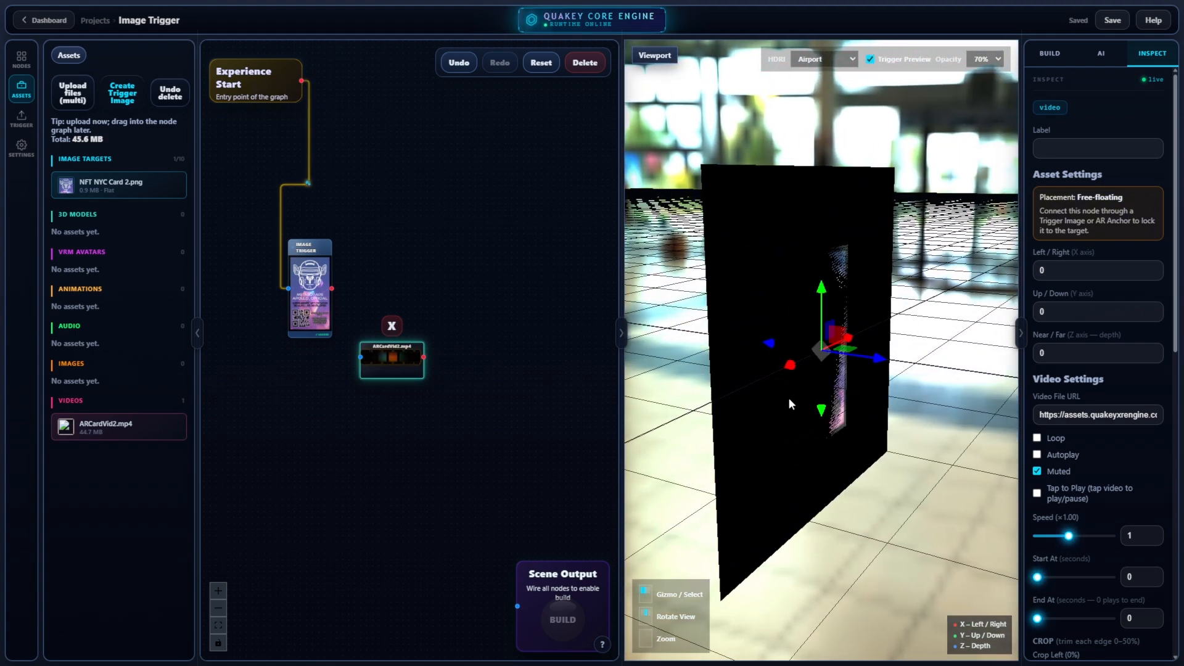
- Connect the Image Trigger output to the ARCardVid2.mp4 input and move the two nodes closer together
{"action": "middle_click_drag", "start_coordinate": [815, 269], "coordinate": [790, 301]}
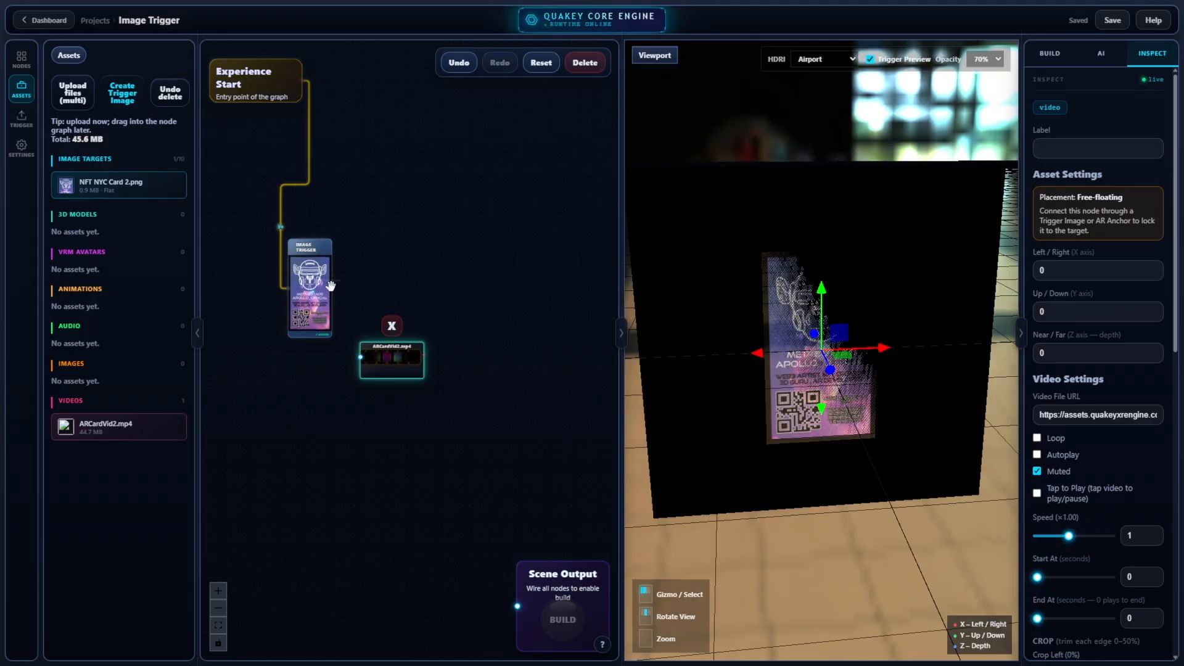
{"action": "left_click_drag", "start_coordinate": [331, 285], "coordinate": [347, 299]}
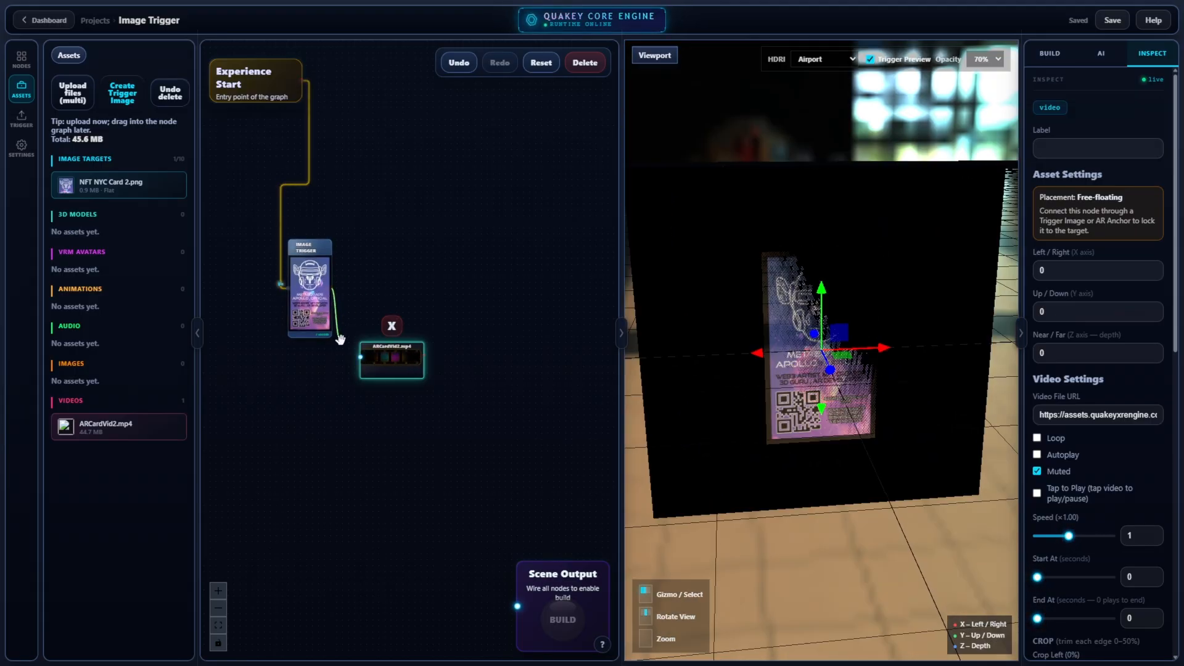
{"action": "left_click_drag", "start_coordinate": [340, 339], "coordinate": [346, 358]}
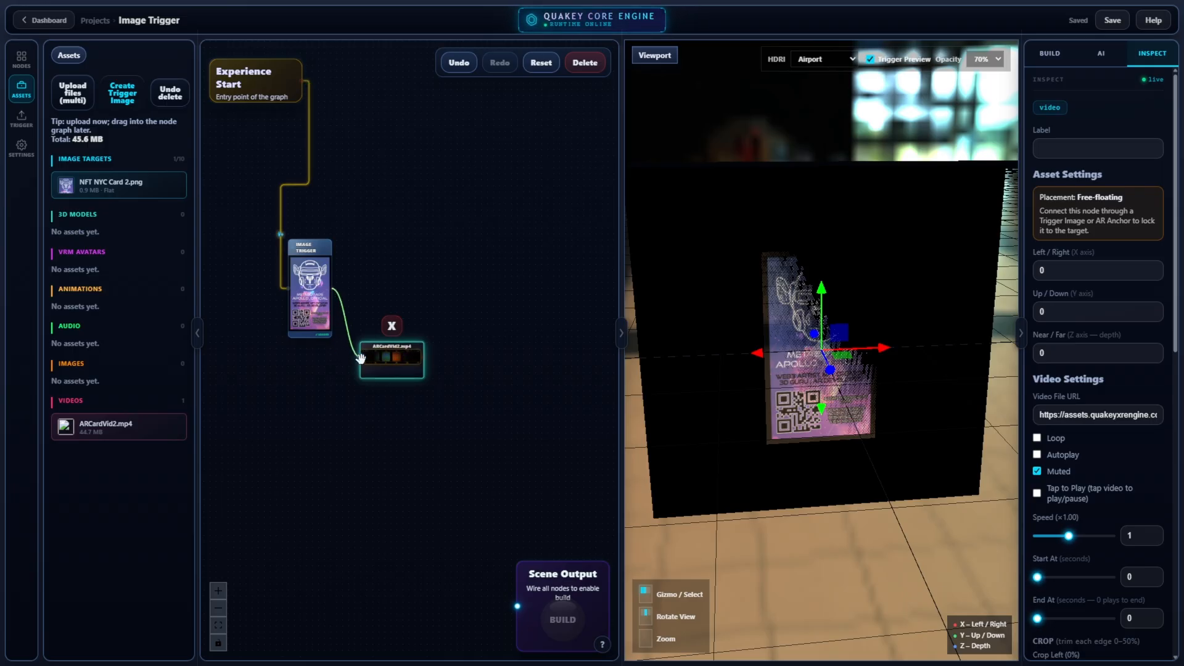
{"action": "left_click_drag", "start_coordinate": [361, 359], "coordinate": [361, 357]}
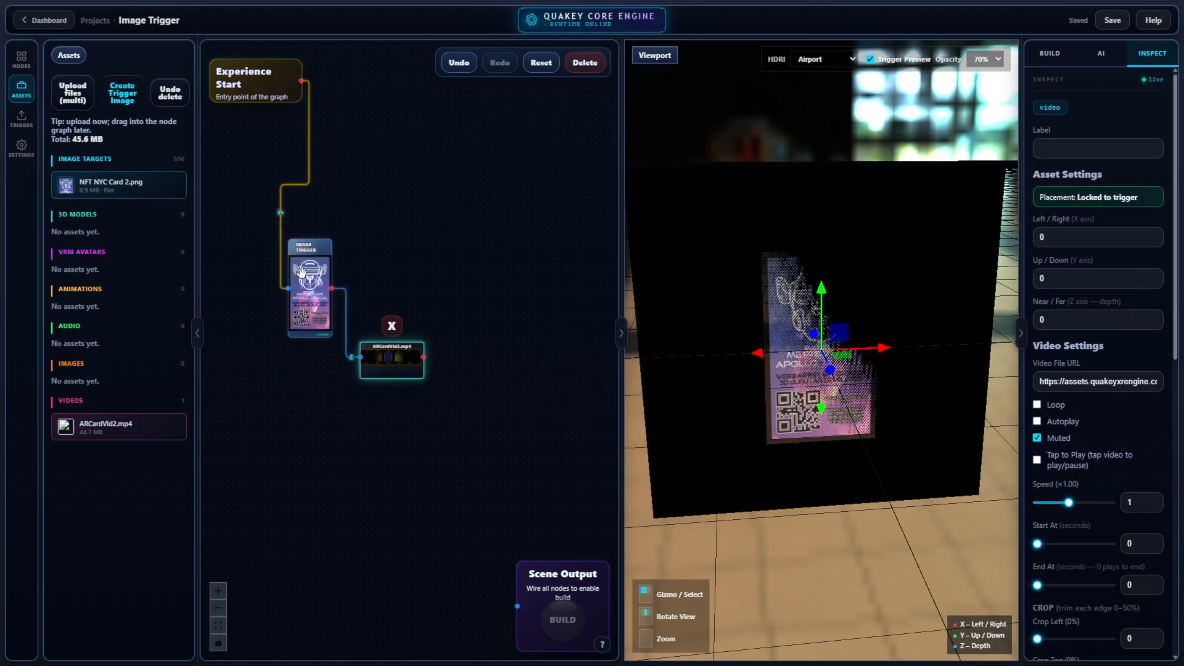
{"action": "left_click_drag", "start_coordinate": [315, 282], "coordinate": [306, 280]}
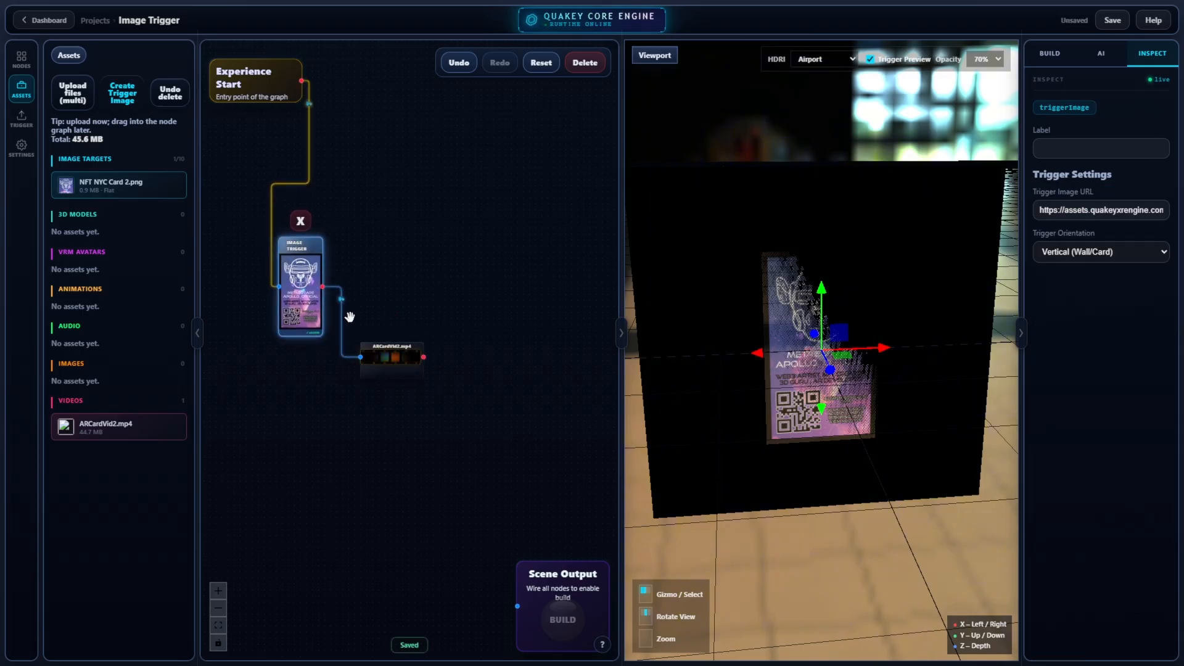
{"action": "left_click", "coordinate": [378, 352]}
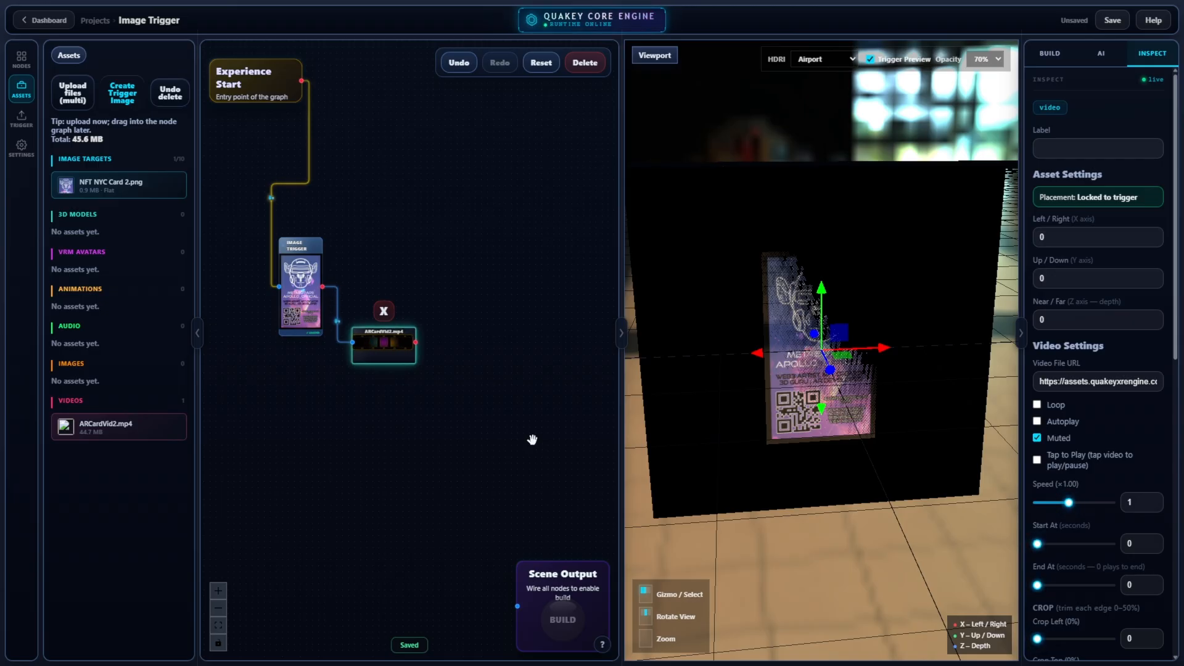
{"action": "left_click", "coordinate": [380, 340]}
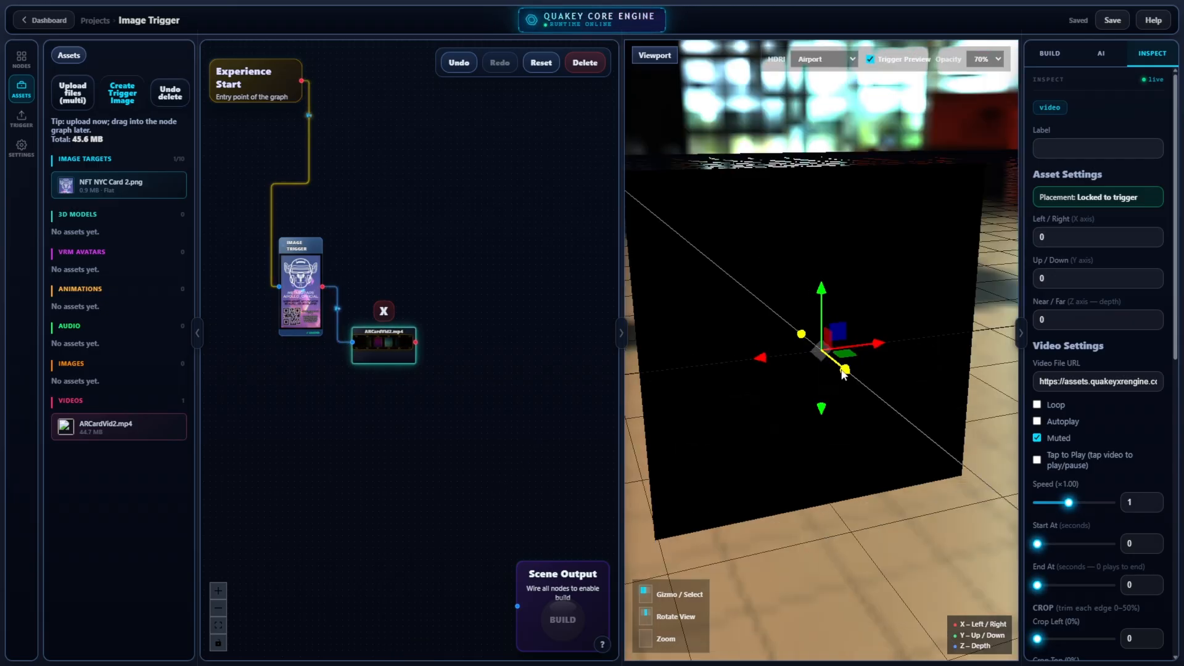
- Offset the video about 0.015 in depth from the trigger, enable Loop and Tap to Play, and turn off Muted
{"action": "left_click_drag", "start_coordinate": [851, 378], "coordinate": [755, 395]}
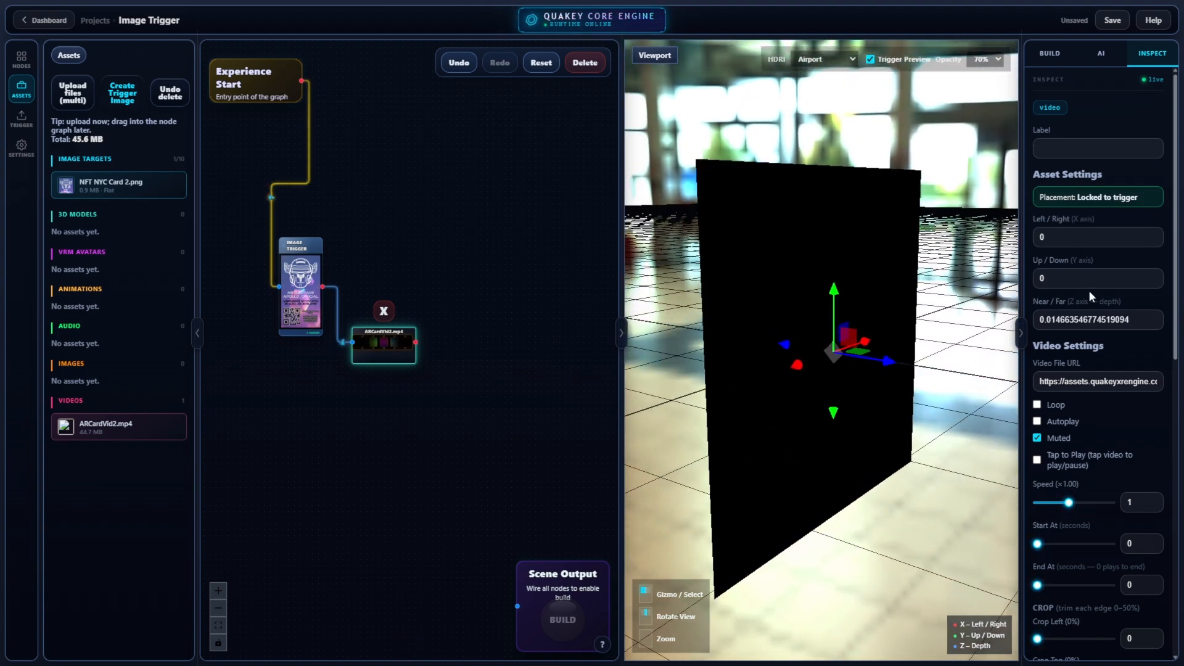
{"action": "left_click", "coordinate": [1087, 409]}
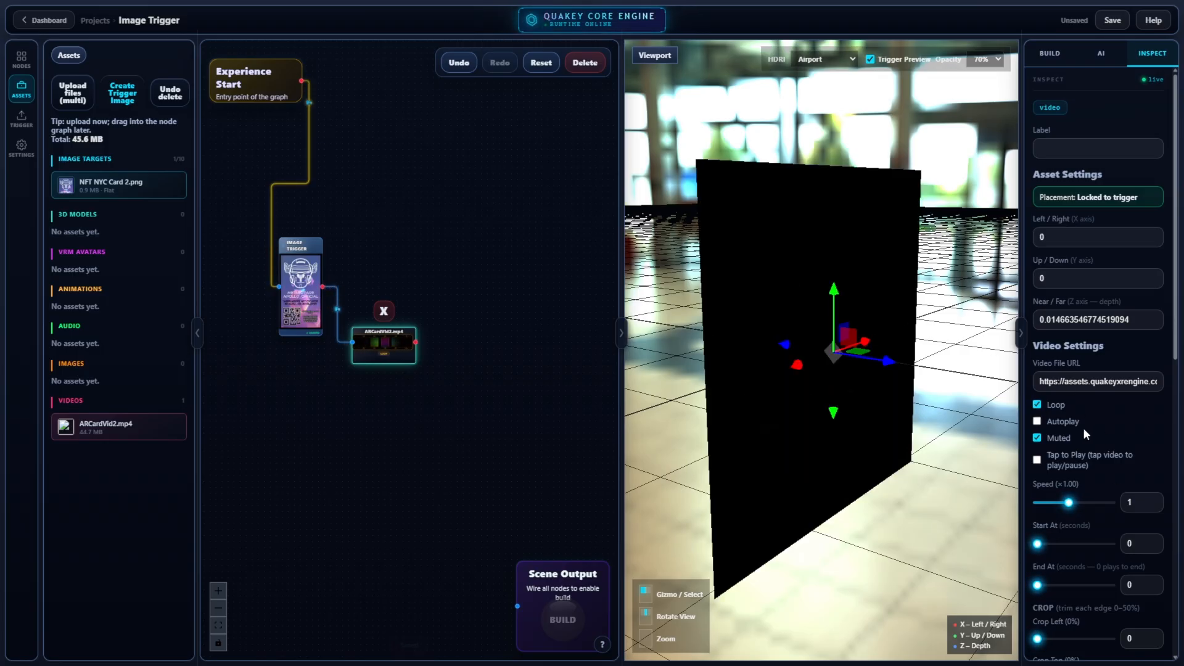
{"action": "left_click", "coordinate": [1038, 438]}
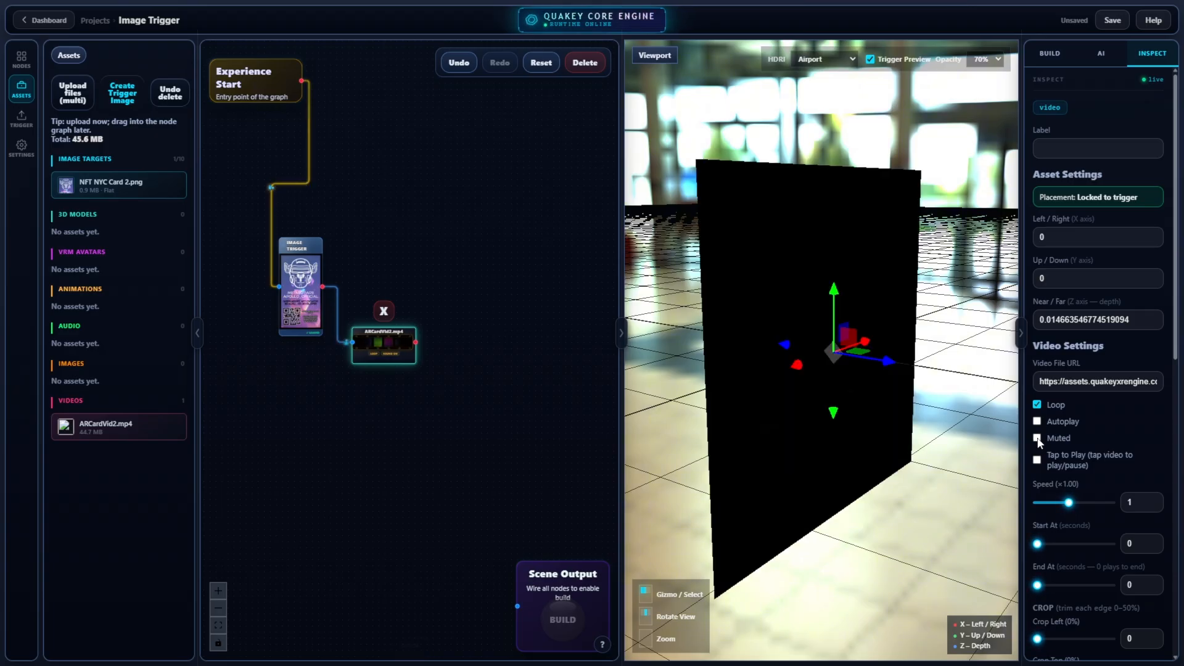
{"action": "left_click", "coordinate": [1038, 460]}
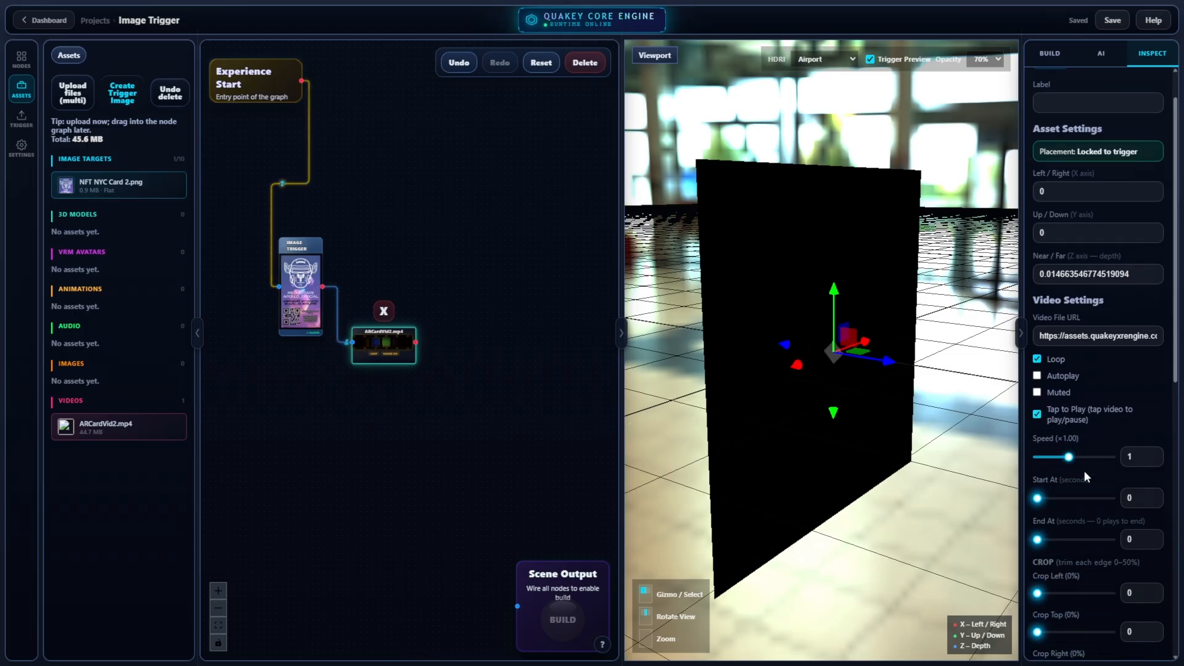
- Reduce the video's Overall Size to about 0.293 in its transform settings
{"action": "scroll", "coordinate": [1084, 470], "scroll_direction": "down", "scroll_amount": 6}
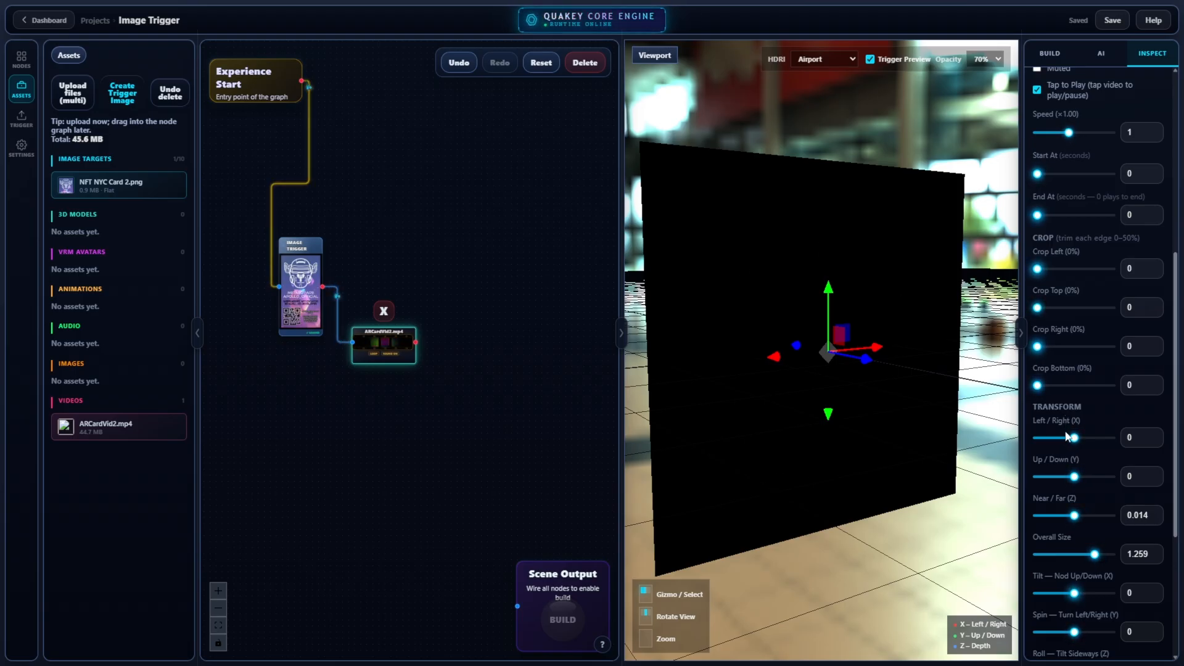
{"action": "scroll", "coordinate": [1049, 405], "scroll_direction": "down", "scroll_amount": 1}
{"action": "scroll", "coordinate": [1049, 399], "scroll_direction": "down", "scroll_amount": 2}
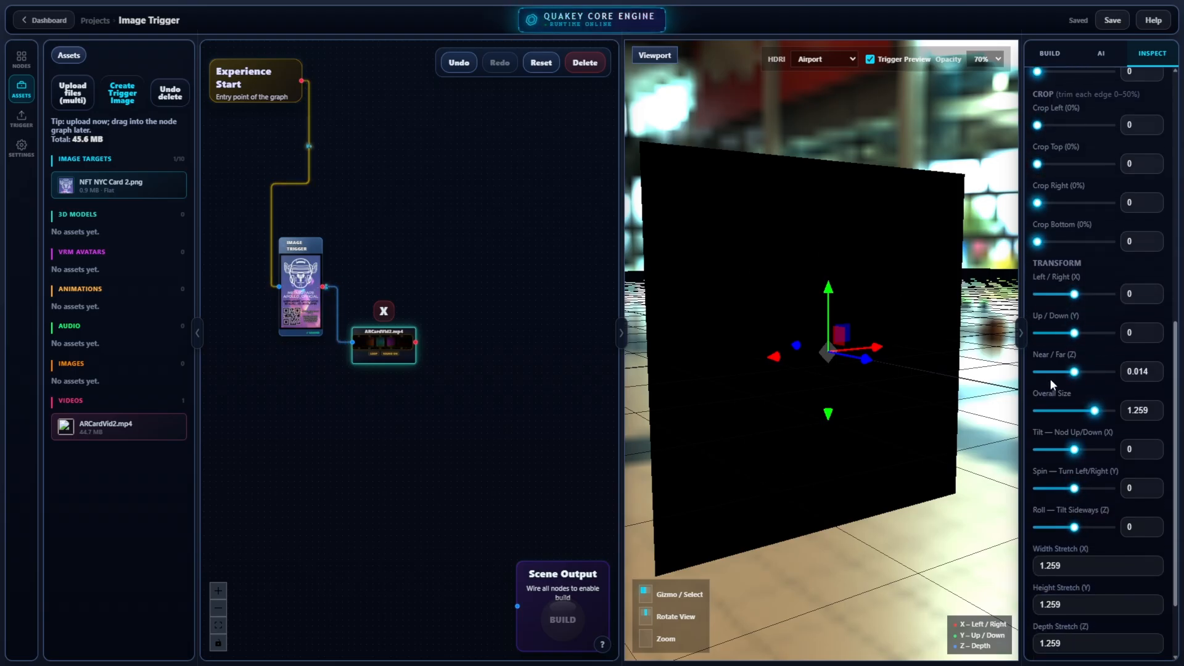
{"action": "scroll", "coordinate": [1058, 430], "scroll_direction": "down", "scroll_amount": 1}
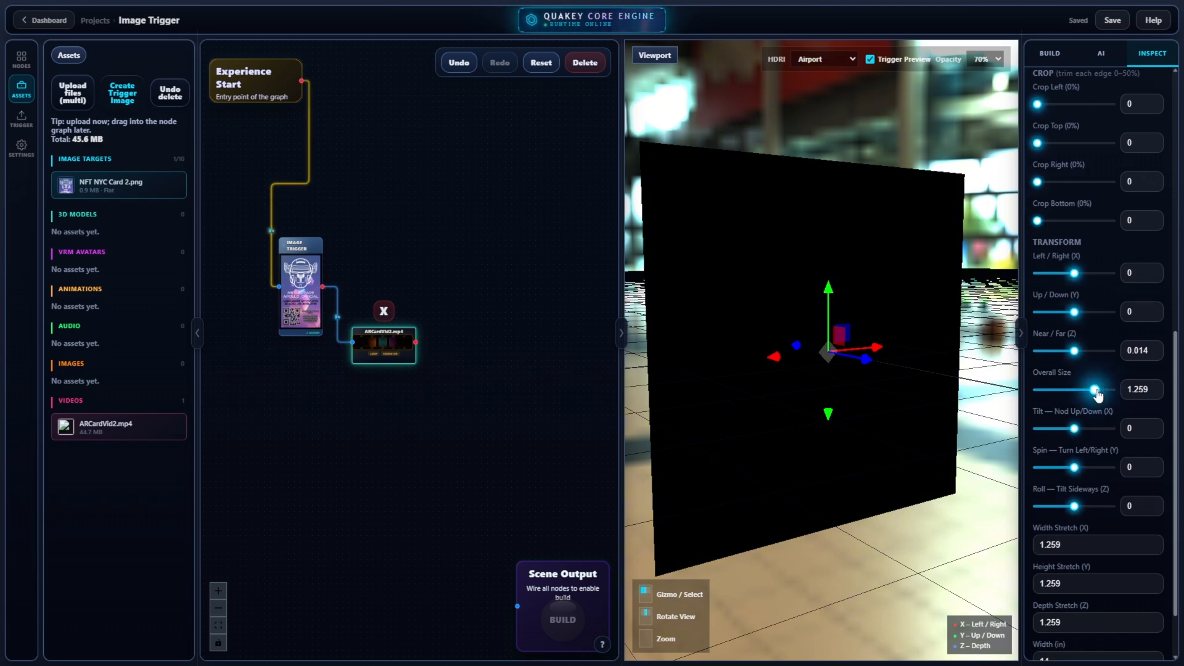
{"action": "left_click_drag", "start_coordinate": [1096, 394], "coordinate": [1083, 394]}
- Raise the video to about 0.041 on Y over the card's upper part and offset its depth to about 0.016
{"action": "middle_click_drag", "start_coordinate": [905, 419], "coordinate": [809, 281]}
{"action": "left_click_drag", "start_coordinate": [808, 281], "coordinate": [807, 247]}
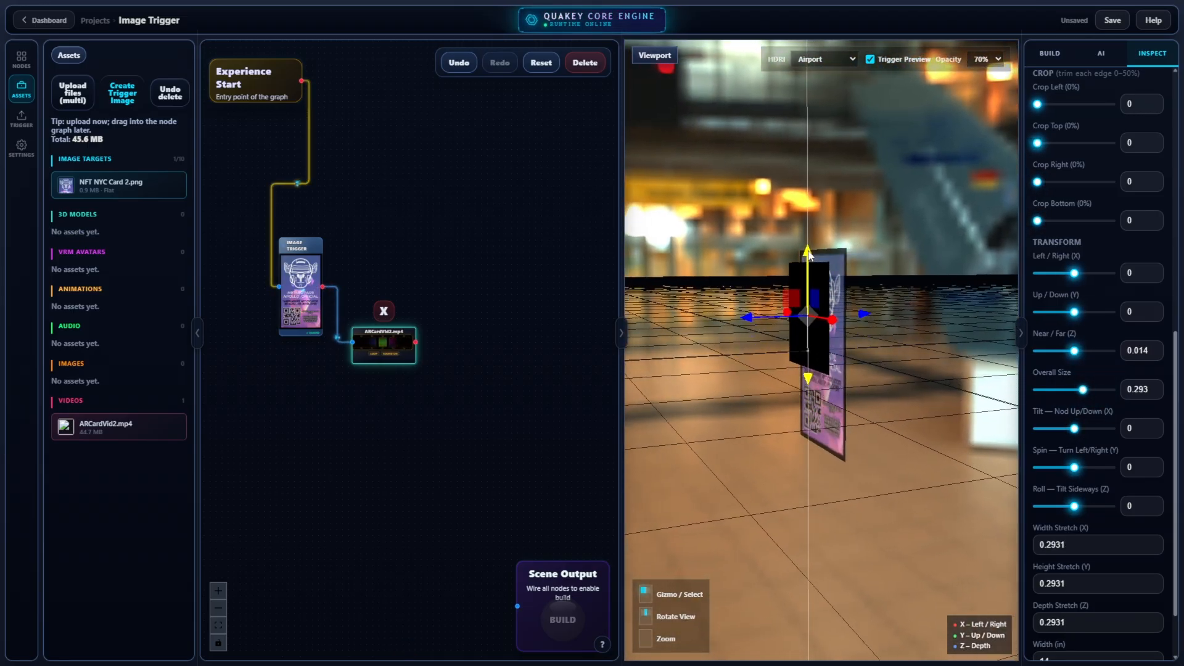
{"action": "middle_click_drag", "start_coordinate": [834, 309], "coordinate": [746, 311]}
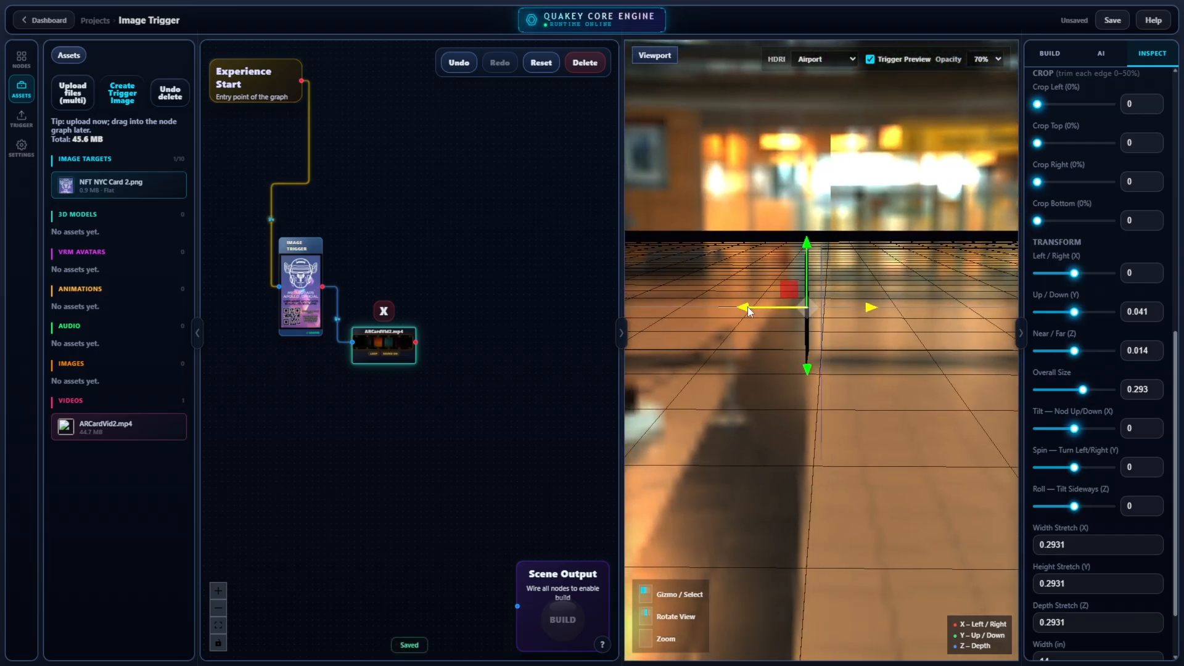
{"action": "left_click_drag", "start_coordinate": [747, 311], "coordinate": [756, 311]}
{"action": "middle_click_drag", "start_coordinate": [751, 328], "coordinate": [757, 317]}
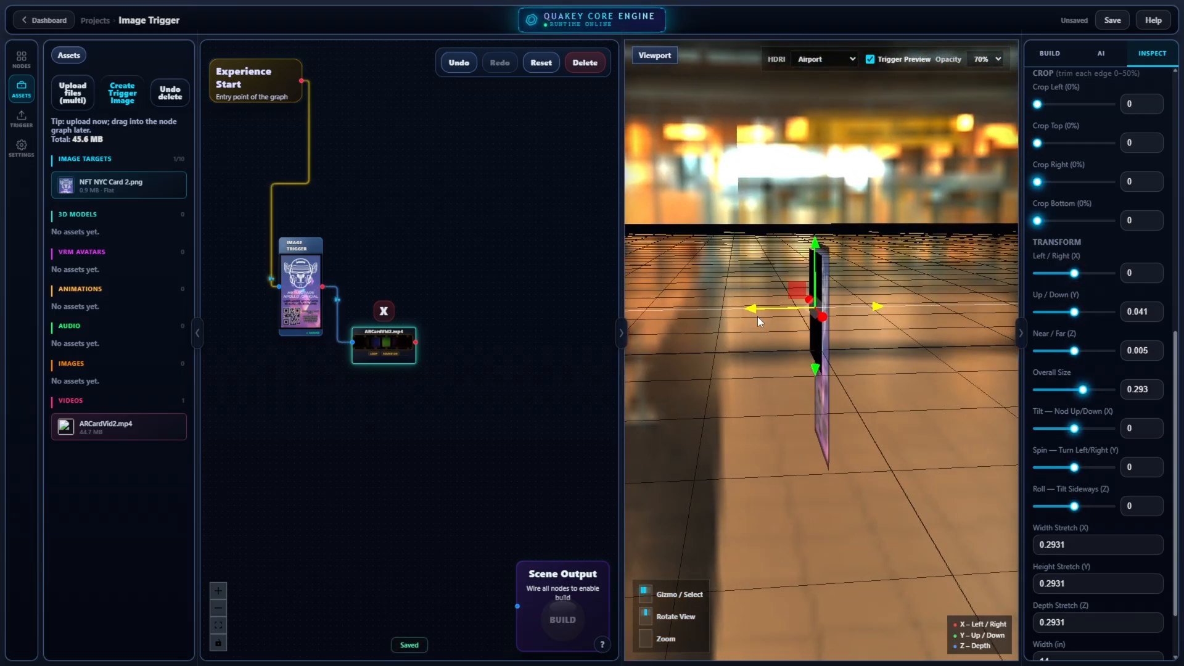
{"action": "left_click_drag", "start_coordinate": [757, 313], "coordinate": [750, 311]}
{"action": "middle_click_drag", "start_coordinate": [826, 353], "coordinate": [889, 386]}
{"action": "middle_click_drag", "start_coordinate": [764, 418], "coordinate": [843, 408]}
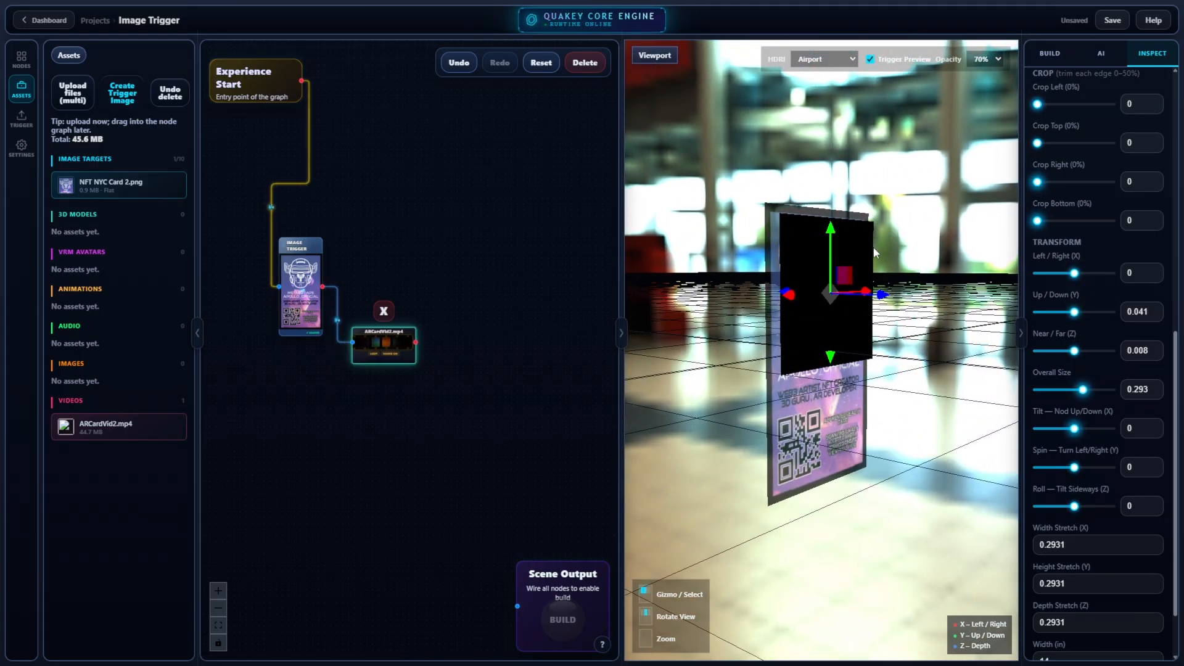
{"action": "middle_click_drag", "start_coordinate": [805, 525], "coordinate": [865, 470]}
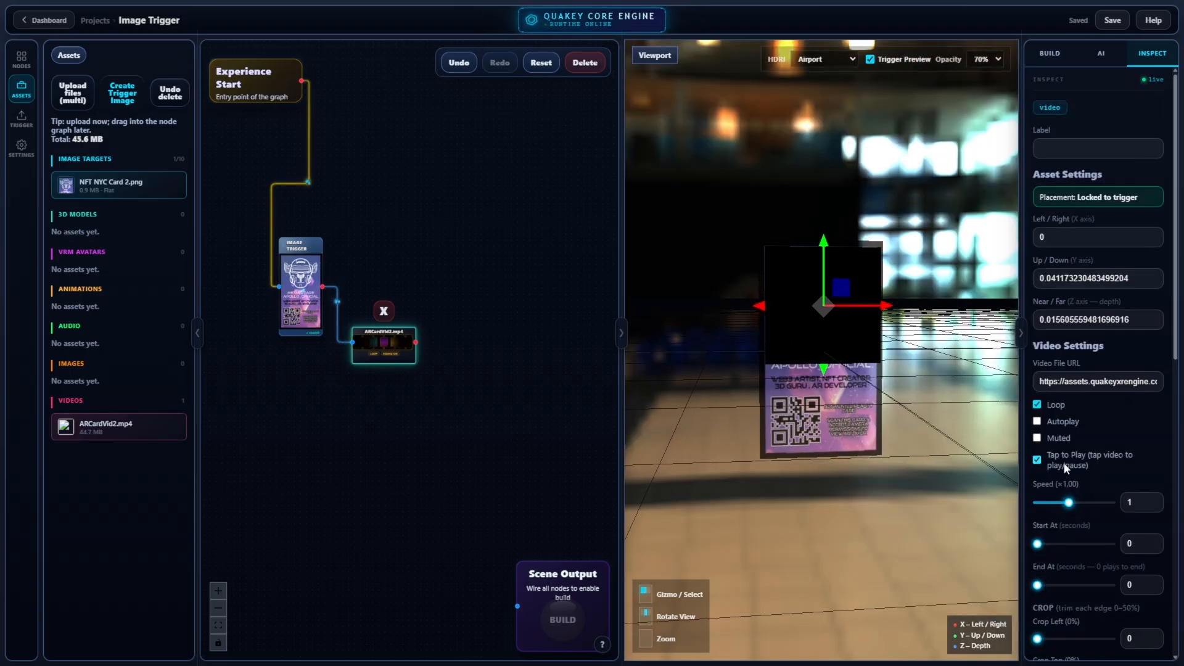
- Connect the ARCardVid2.mp4 node's output to the Scene Output input
{"action": "left_click", "coordinate": [605, 429]}
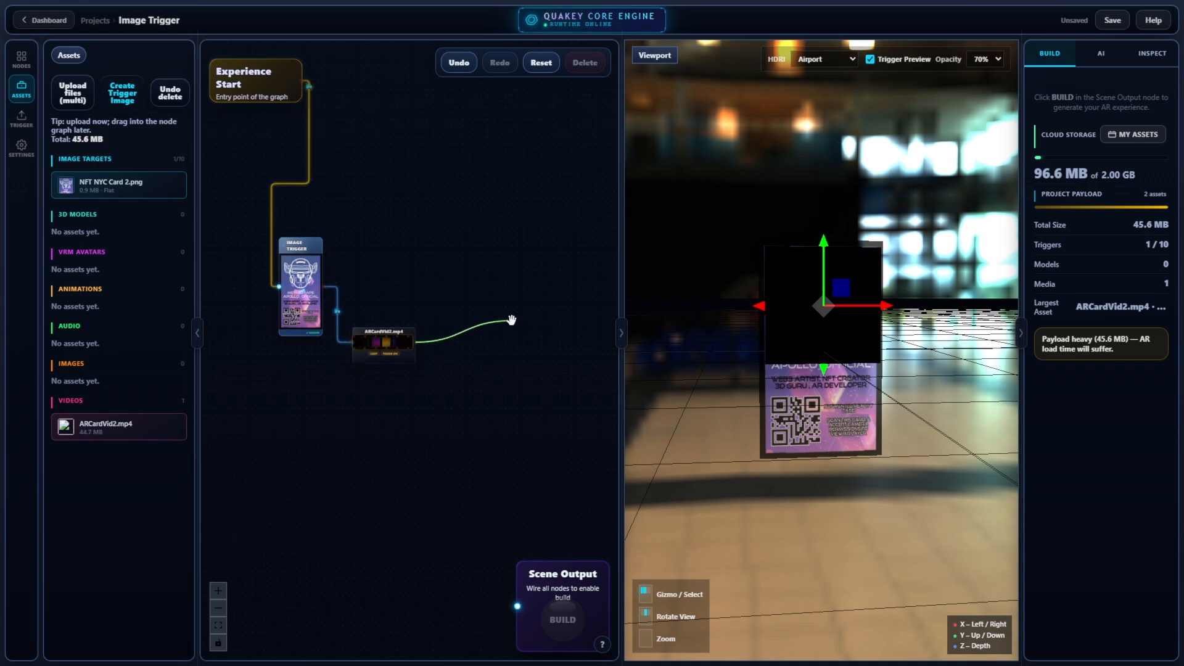
{"action": "left_click_drag", "start_coordinate": [511, 325], "coordinate": [517, 607]}
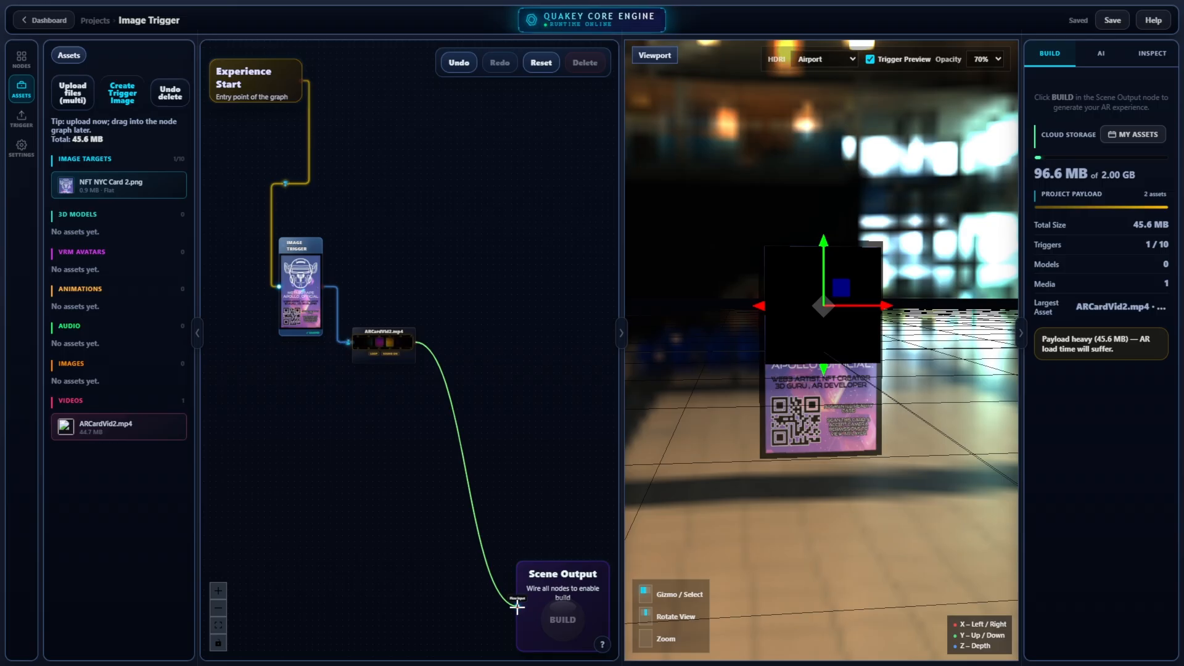
{"action": "left_click_drag", "start_coordinate": [517, 607], "coordinate": [517, 606]}
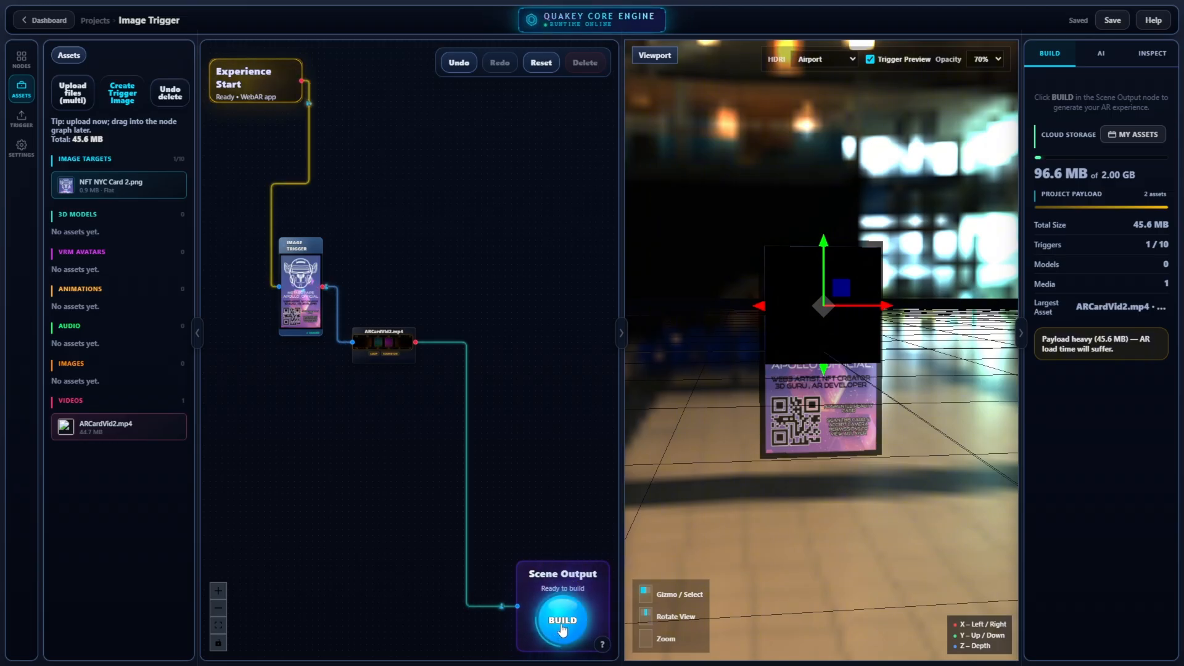
- Rearrange the Image Trigger and ARCardVid2.mp4 nodes with more space between them and check the video's placement on the card
{"action": "left_click_drag", "start_coordinate": [300, 278], "coordinate": [321, 274]}
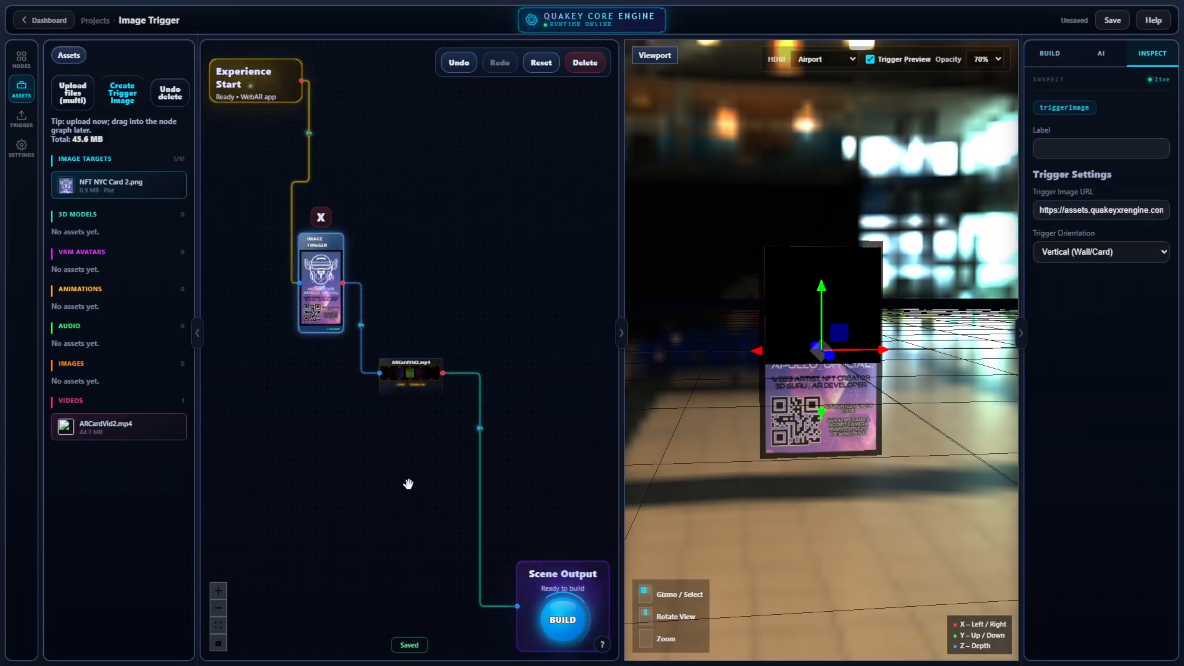
{"action": "middle_click_drag", "start_coordinate": [875, 498], "coordinate": [840, 498]}
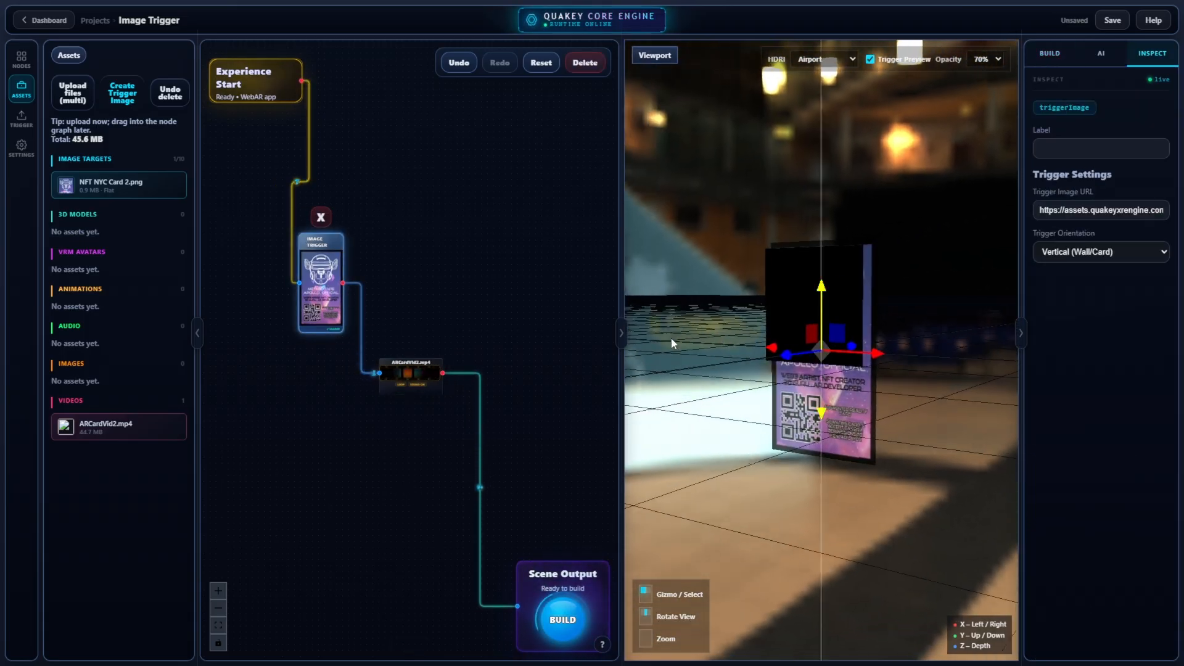
{"action": "mouse_move", "coordinate": [340, 293]}
{"action": "left_mouse_down"}
{"action": "mouse_move", "coordinate": [313, 294]}
{"action": "mouse_move", "coordinate": [335, 301]}
{"action": "left_mouse_up"}
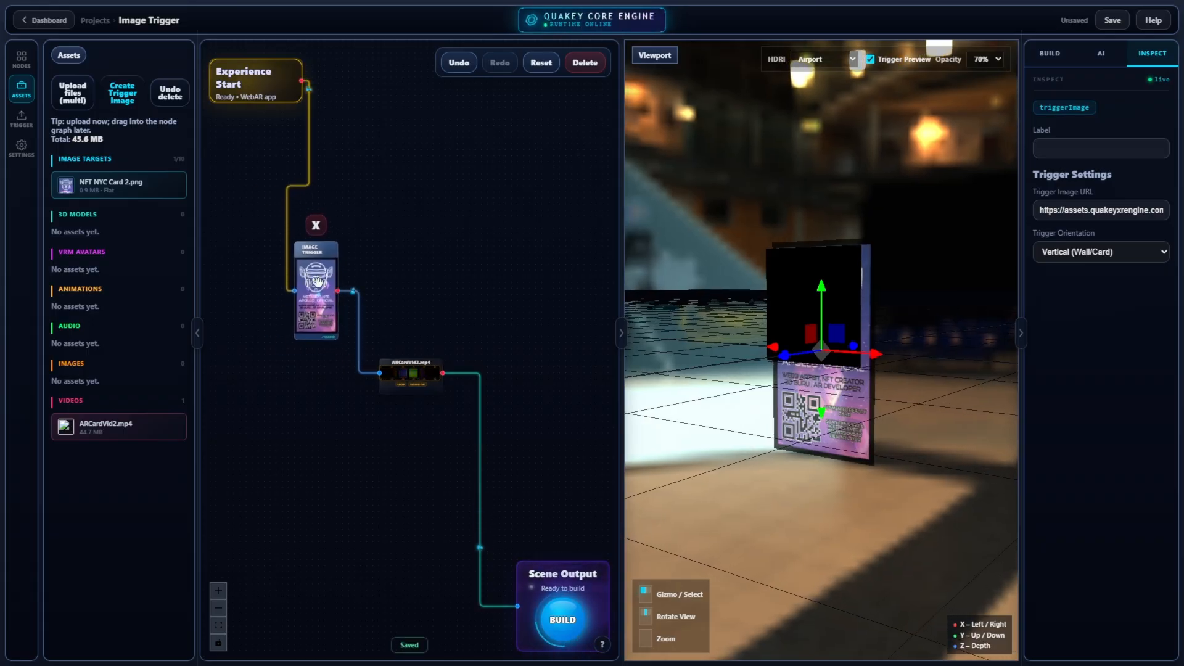
{"action": "left_click_drag", "start_coordinate": [415, 378], "coordinate": [423, 380]}
{"action": "middle_click_drag", "start_coordinate": [782, 336], "coordinate": [819, 308]}
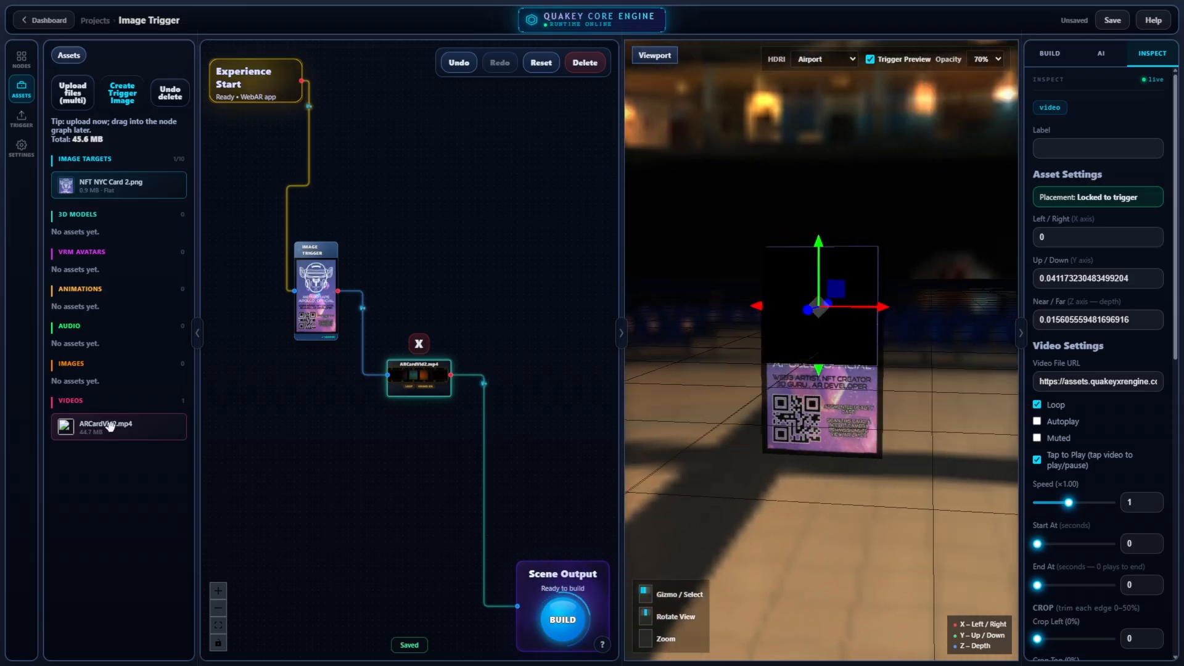
{"action": "middle_click_drag", "start_coordinate": [765, 372], "coordinate": [888, 424]}
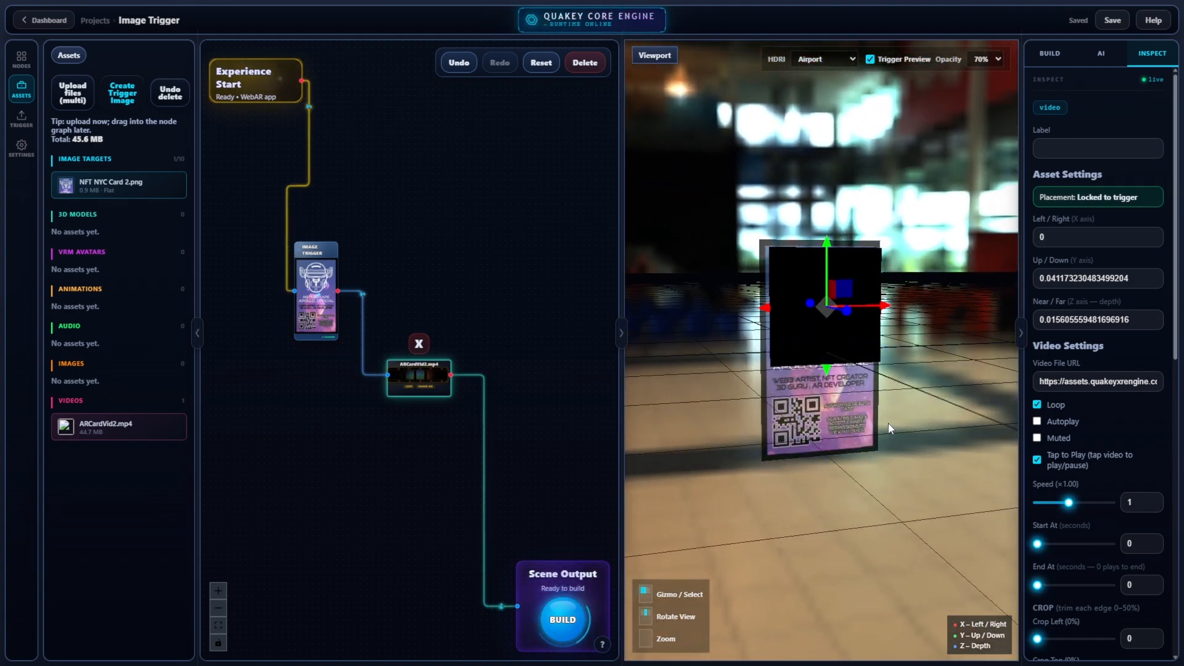
- Build the AR experience from Scene Output and show its QR code, URL and download options
{"action": "left_click", "coordinate": [562, 625]}
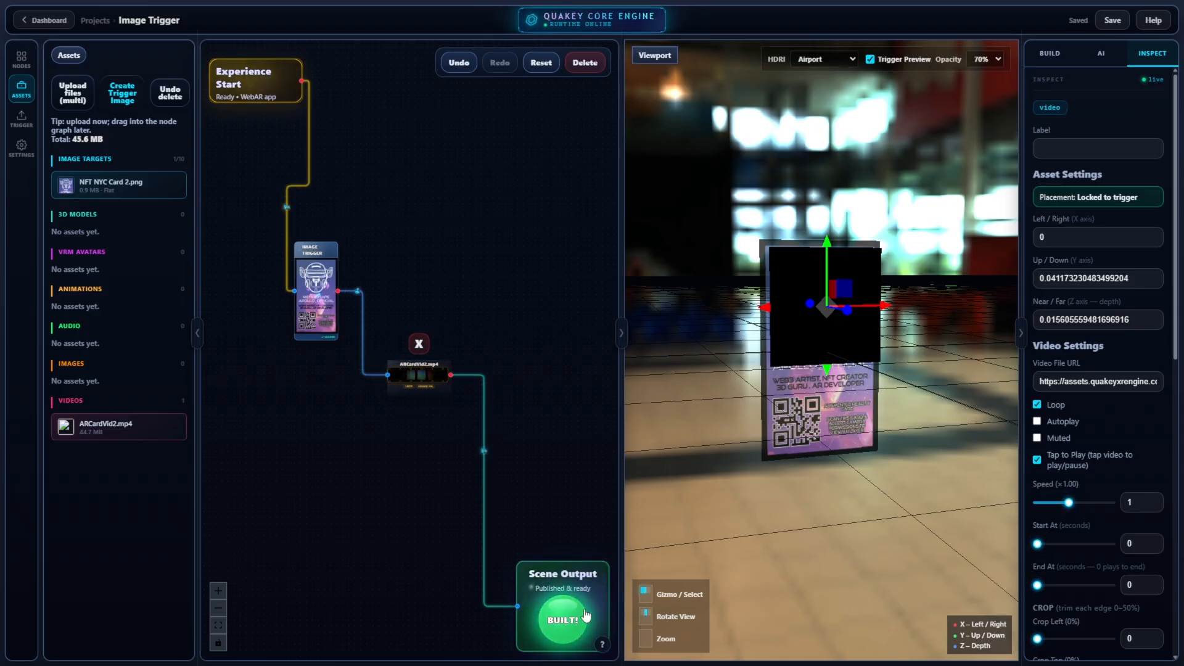
{"action": "left_click", "coordinate": [1042, 52]}
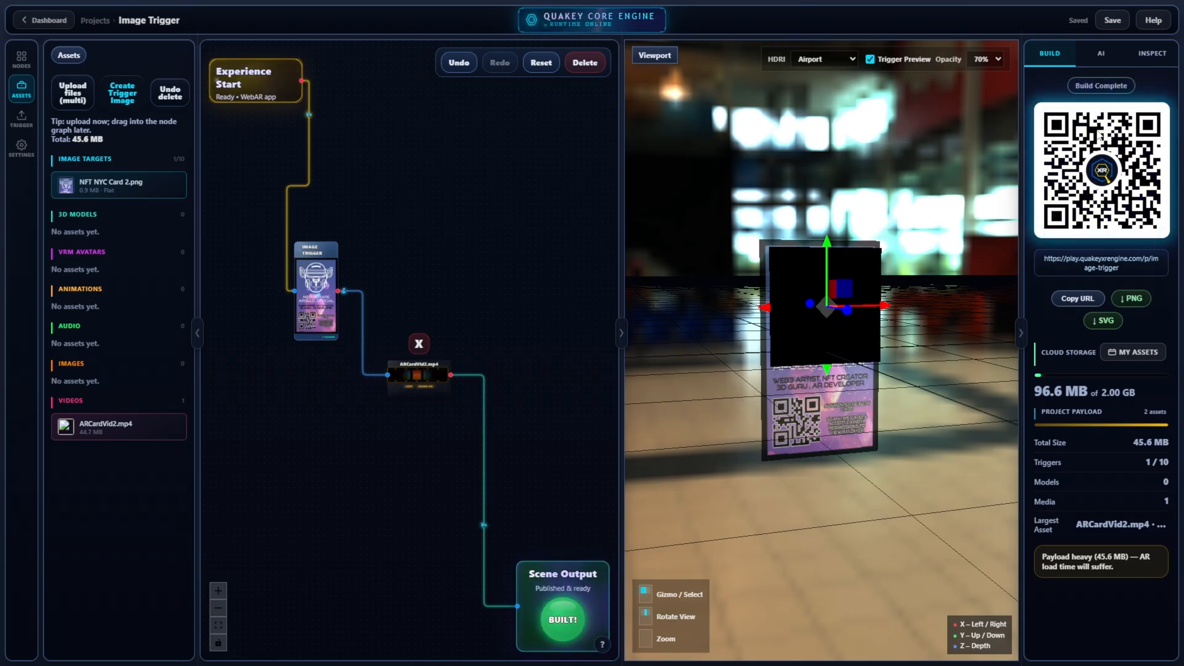
{"action": "left_click", "coordinate": [1131, 300]}
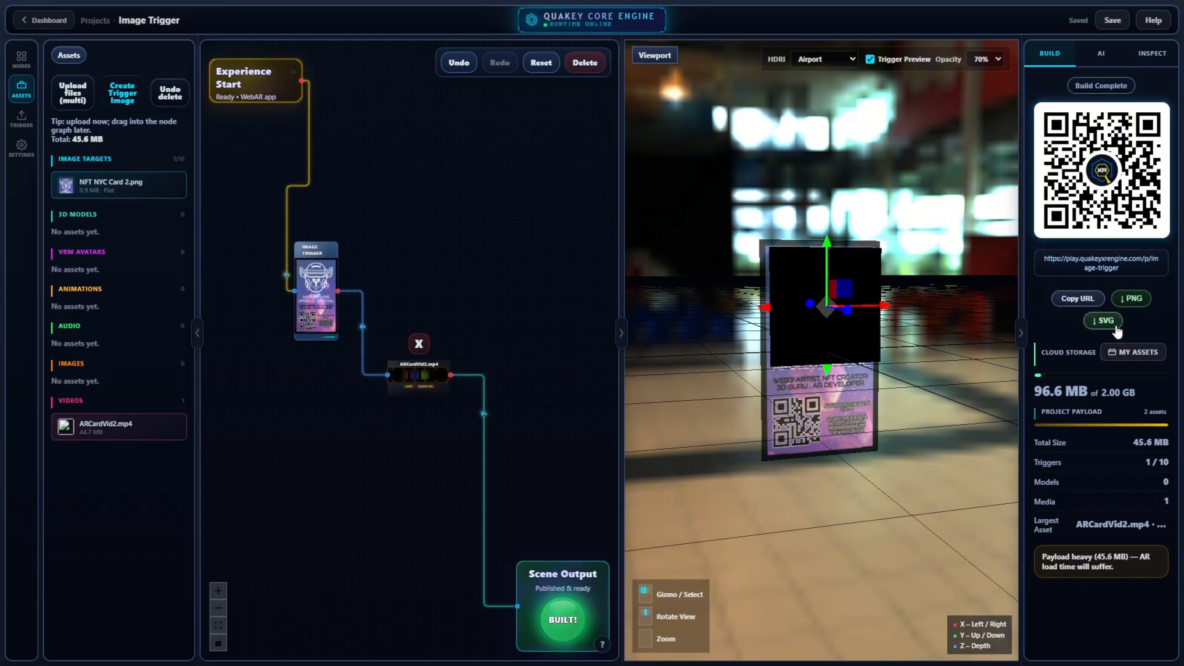
{"action": "left_click_drag", "start_coordinate": [1050, 266], "coordinate": [1058, 258]}
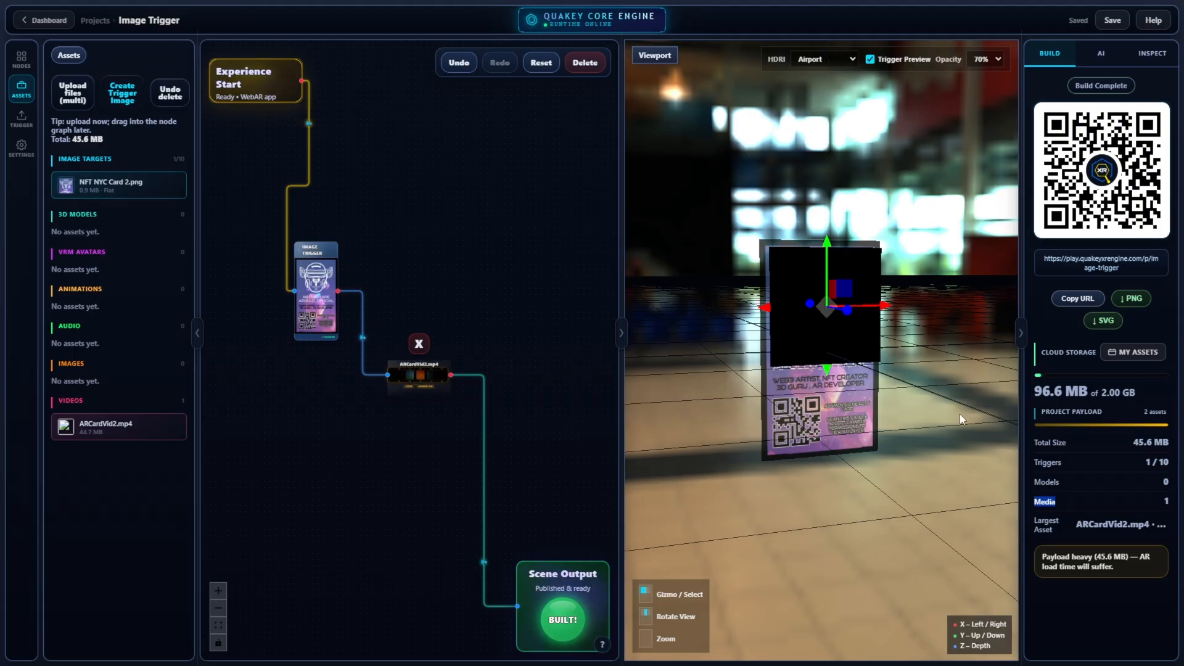
{"action": "left_click_drag", "start_coordinate": [960, 413], "coordinate": [767, 328]}
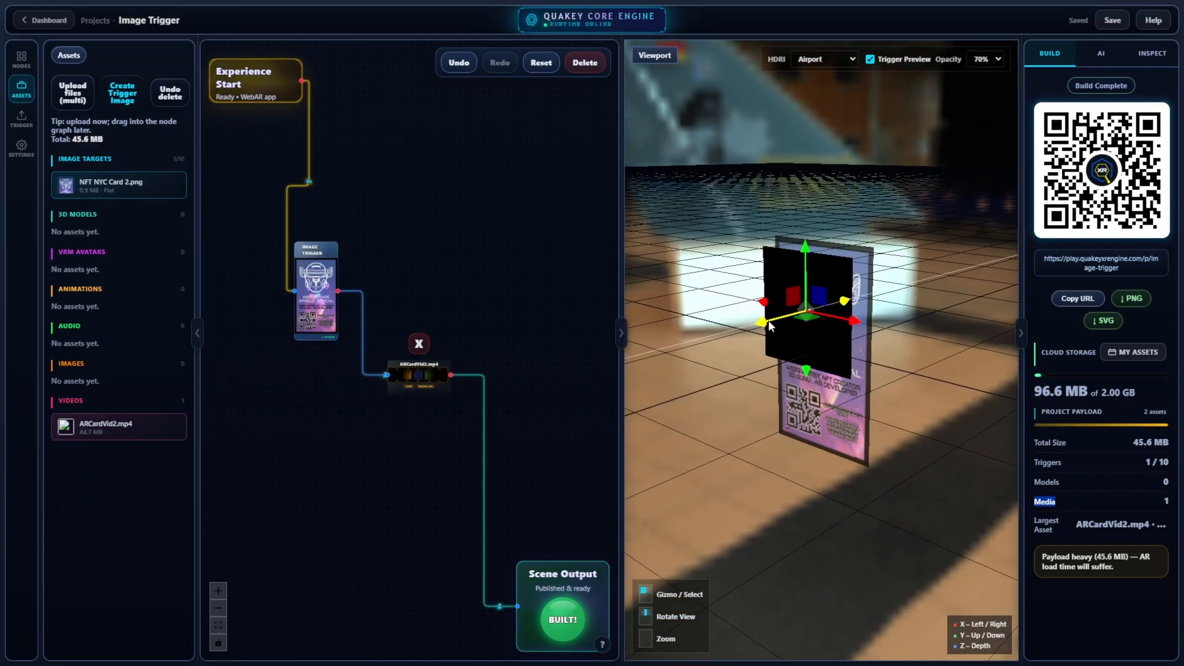
{"action": "middle_click_drag", "start_coordinate": [767, 329], "coordinate": [846, 416]}
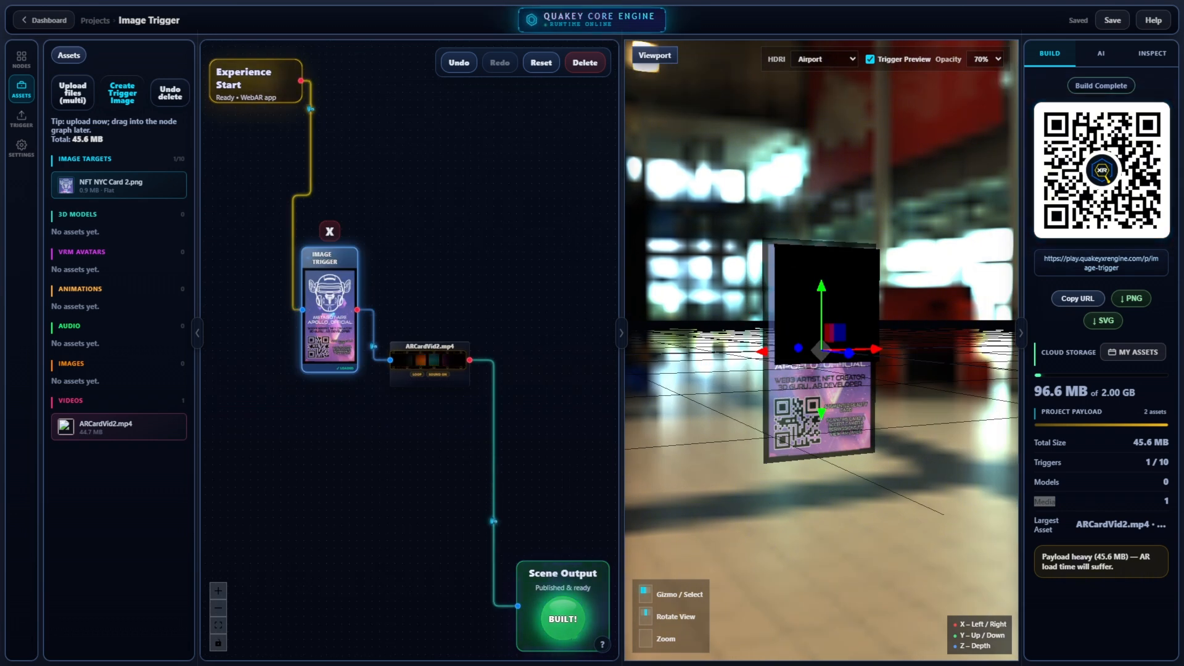